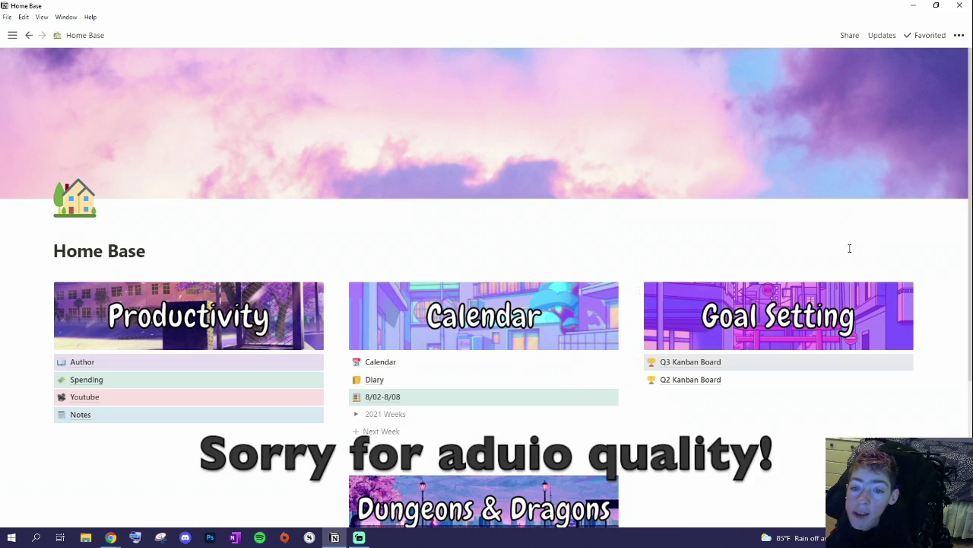
# Look over the Home Base page's Productivity, Calendar, Goal Setting and Dungeons & Dragons sections and the pages linked under each
pyautogui.scroll(-2, 949, 355)
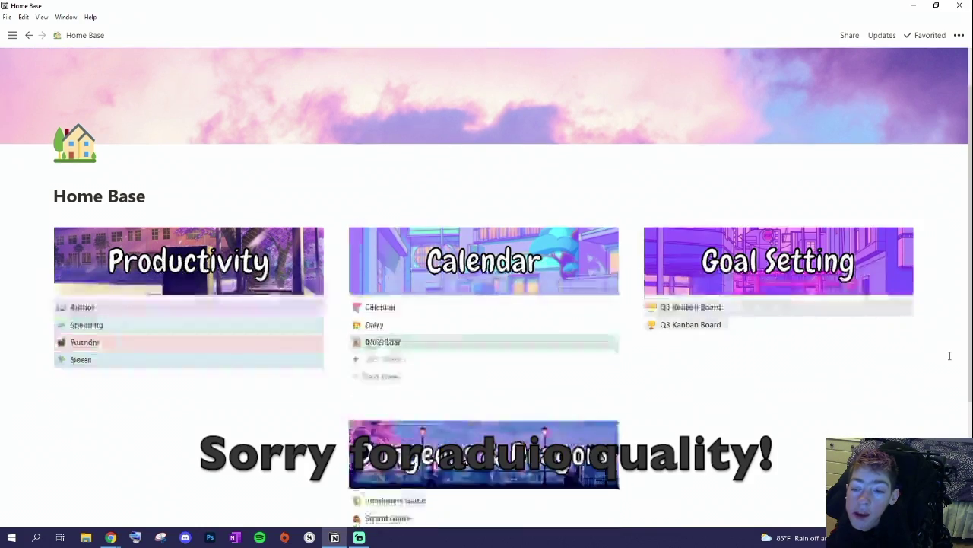
pyautogui.scroll(-2, 949, 355)
pyautogui.scroll(-4, 949, 355)
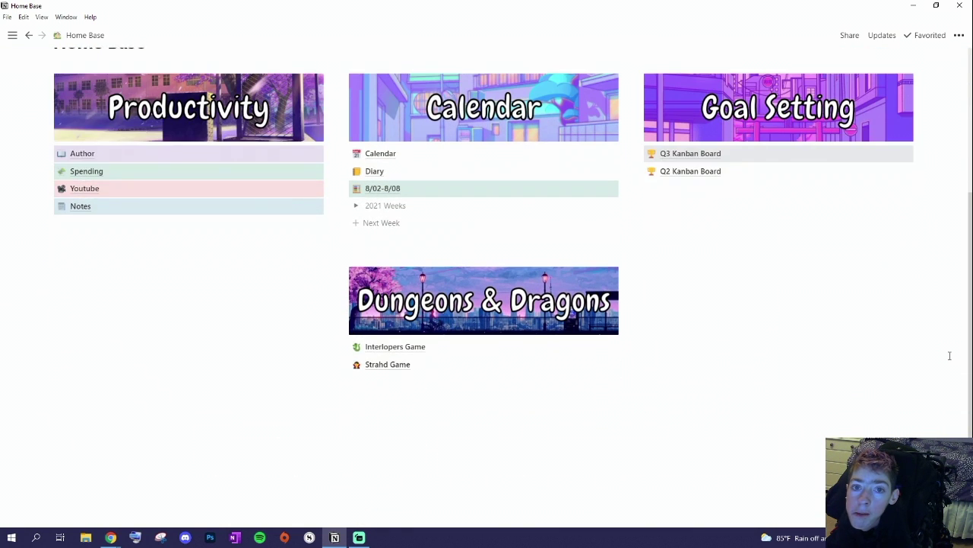
pyautogui.scroll(6, 949, 356)
pyautogui.scroll(2, 949, 355)
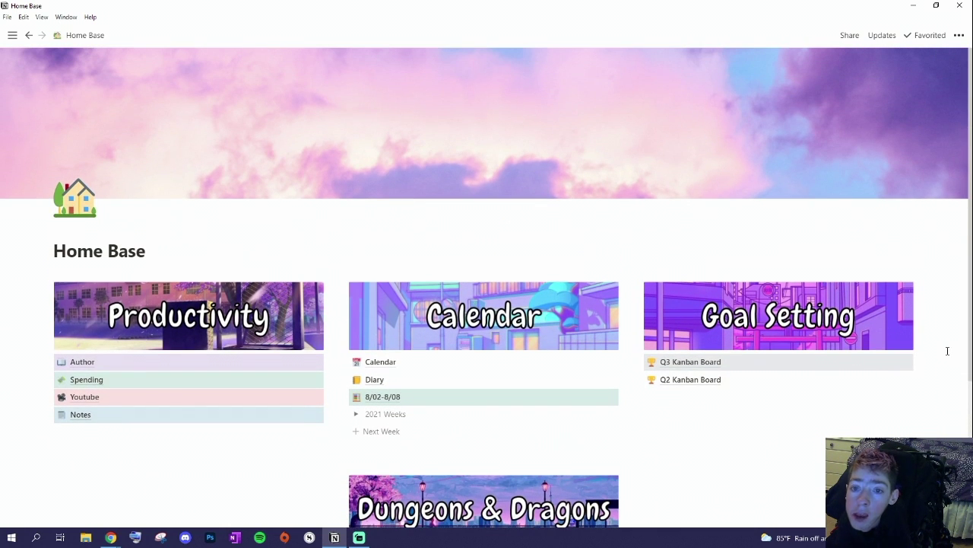
pyautogui.scroll(-8, 943, 320)
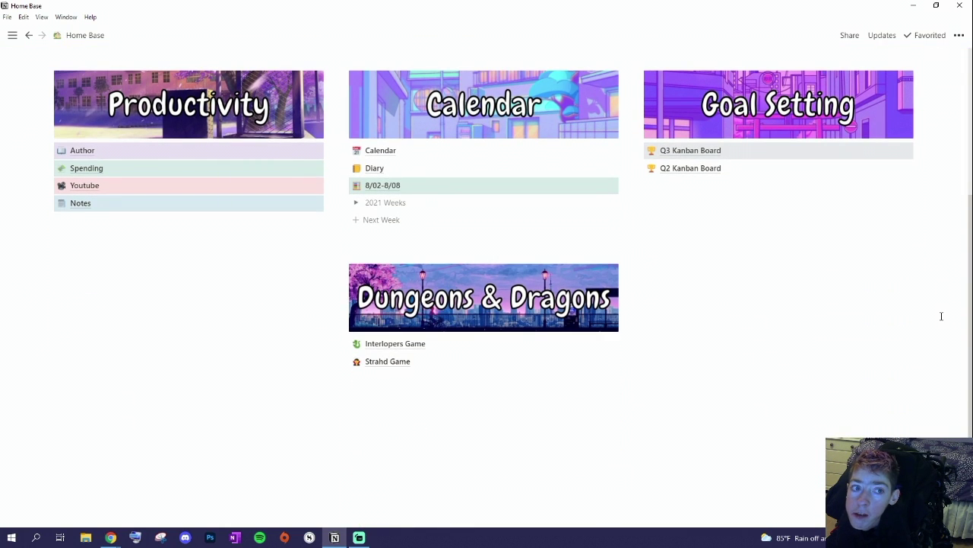
pyautogui.scroll(8, 942, 316)
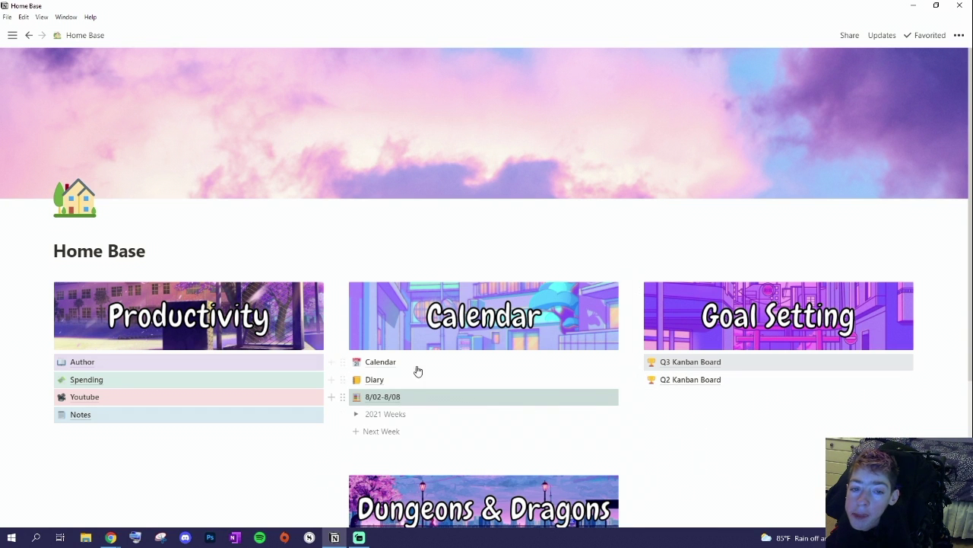
pyautogui.scroll(-4, 943, 254)
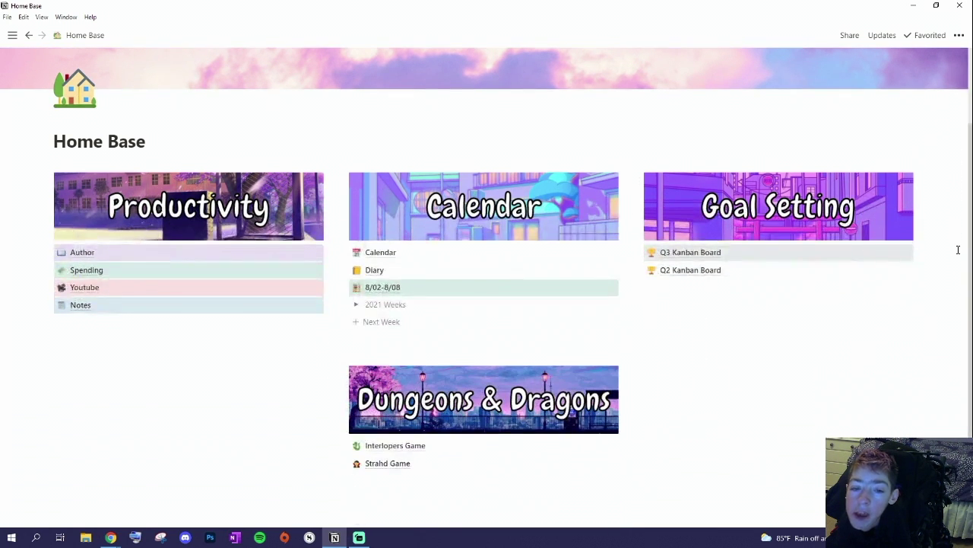
pyautogui.scroll(-4, 959, 249)
pyautogui.scroll(6, 957, 251)
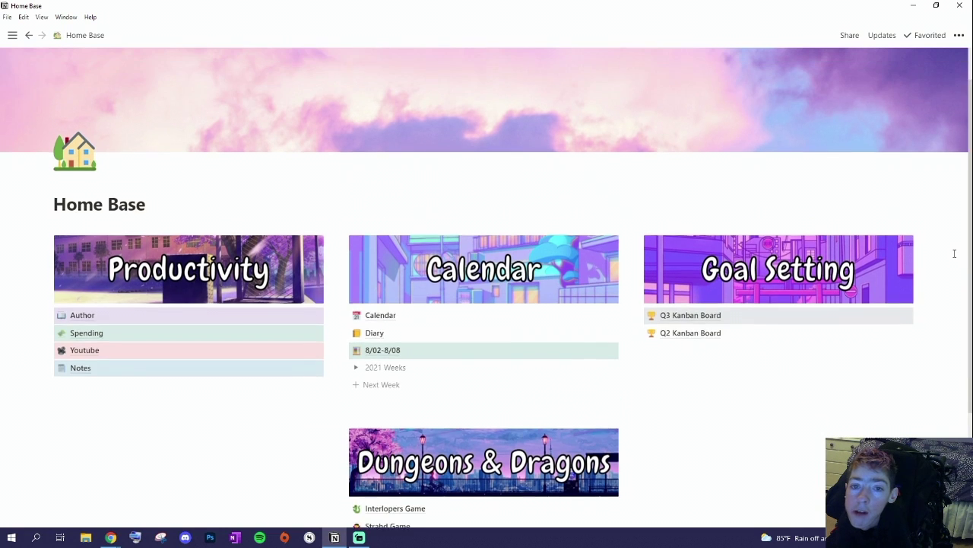
pyautogui.scroll(2, 954, 254)
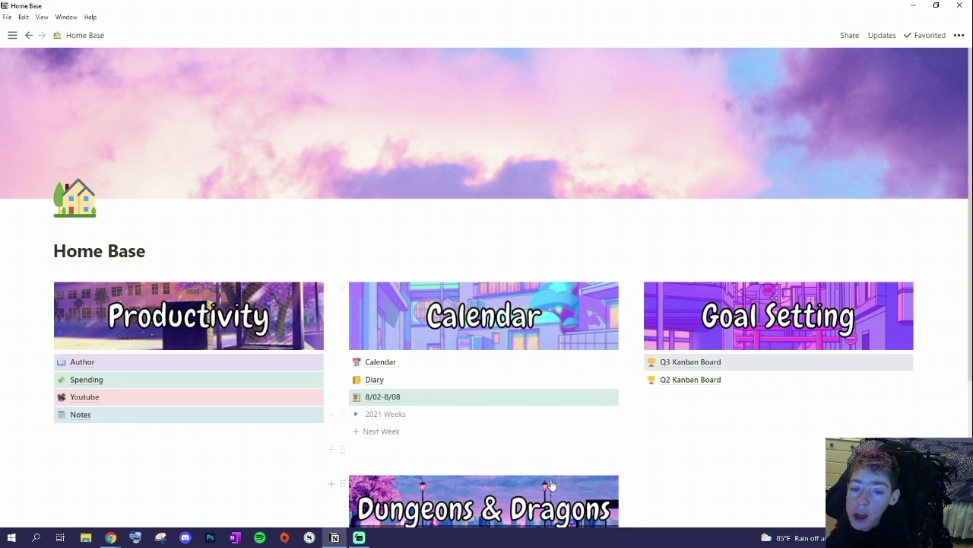
pyautogui.scroll(-2, 928, 321)
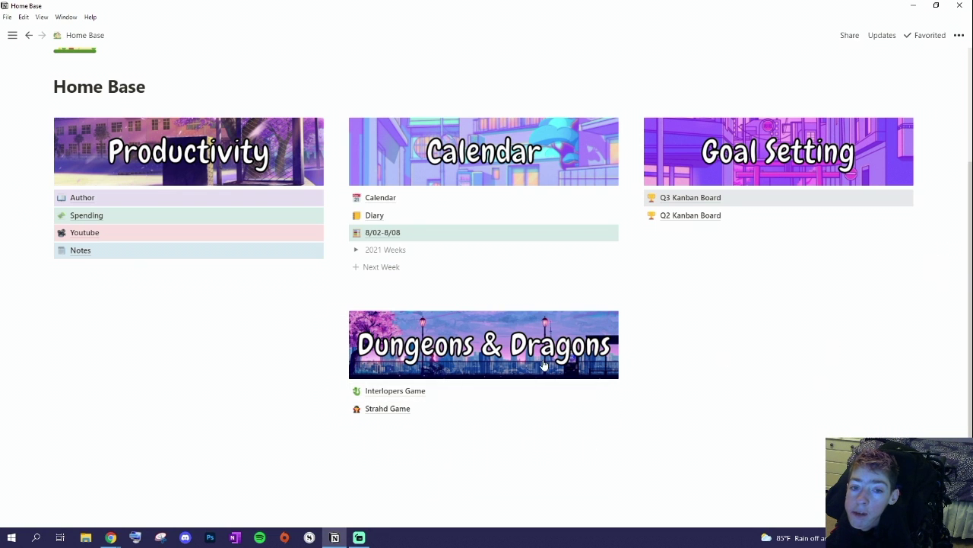
pyautogui.scroll(3, 855, 298)
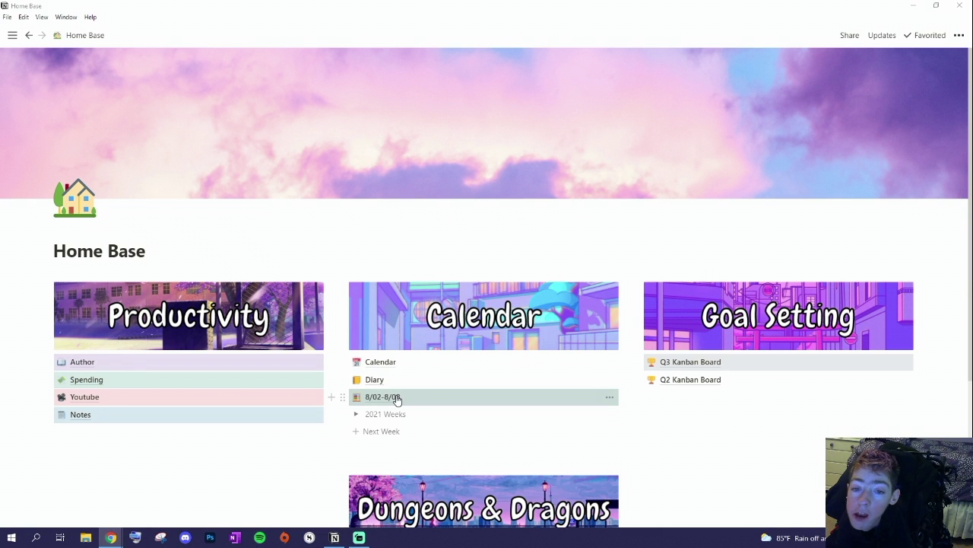
# Open the 8/02-8/08 weekly page from the Calendar section and look over its daily to-do lists
pyautogui.click(396, 400)
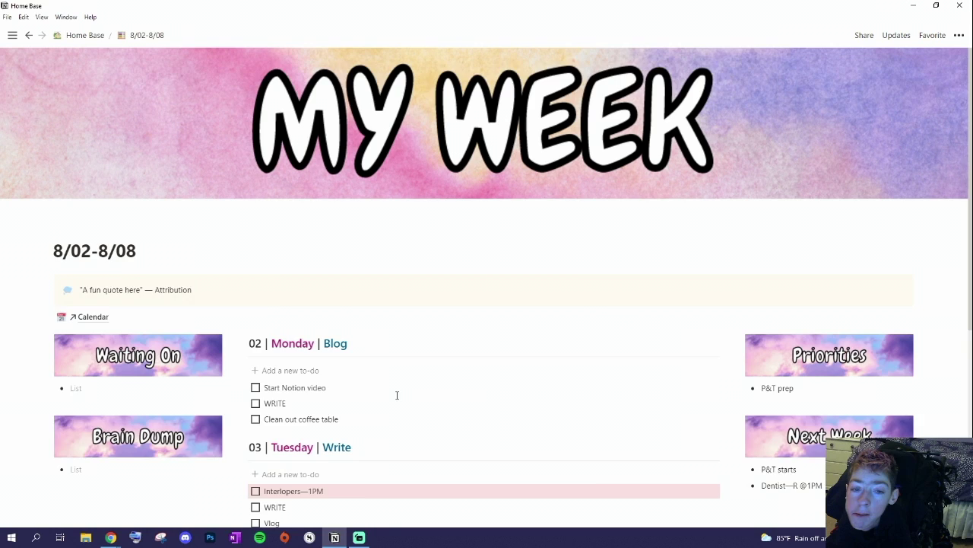
pyautogui.scroll(1, 192, 380)
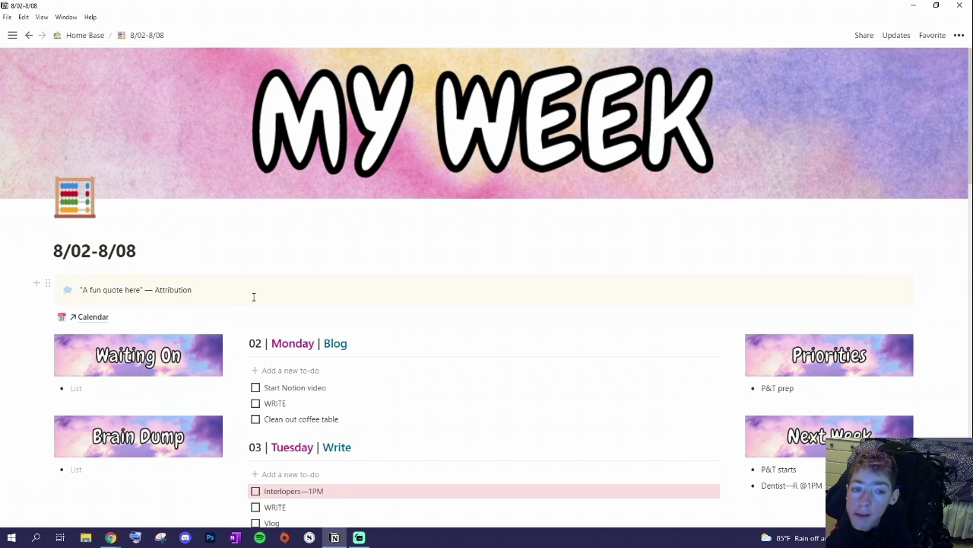
pyautogui.scroll(-1, 291, 456)
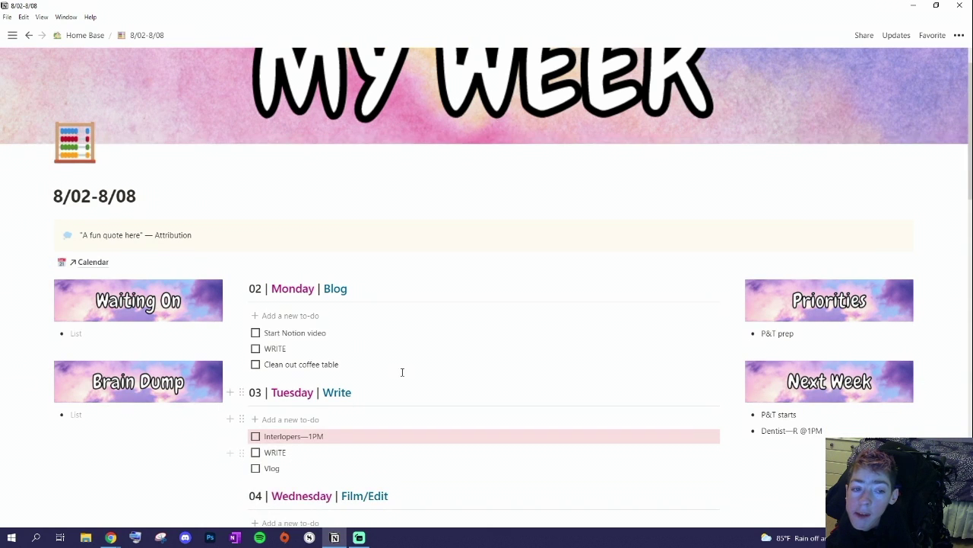
pyautogui.scroll(-4, 454, 316)
pyautogui.scroll(4, 454, 313)
# Enter "Phone call from M" as the bullet under Waiting On
pyautogui.scroll(-1, 421, 278)
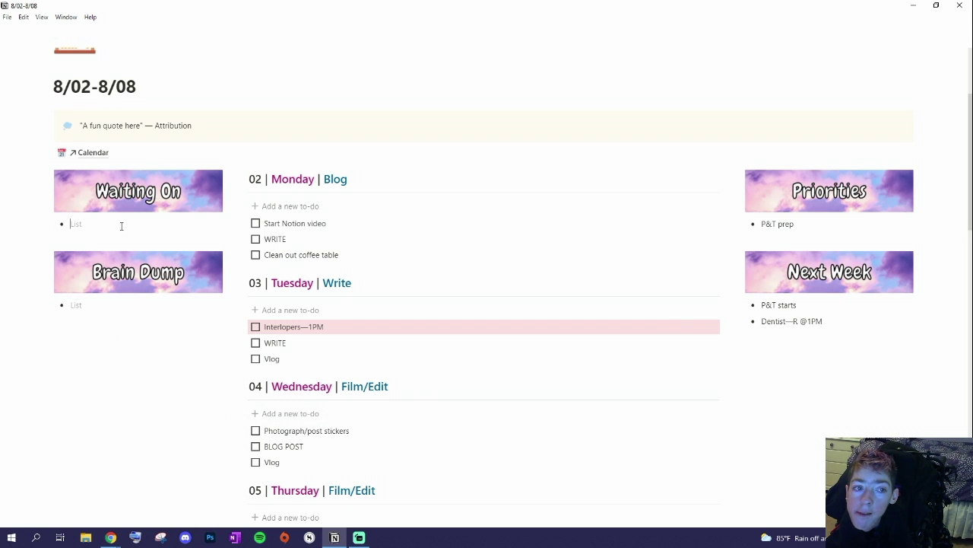
pyautogui.write('Phone call from')
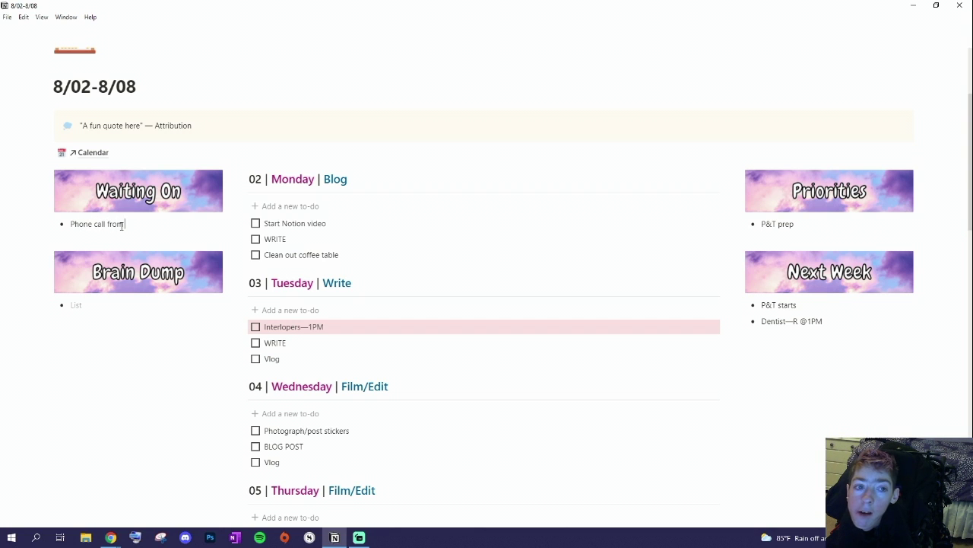
pyautogui.write(' M')
# Enter "Clean out closet??" as the bullet under Brain Dump
pyautogui.click(90, 306)
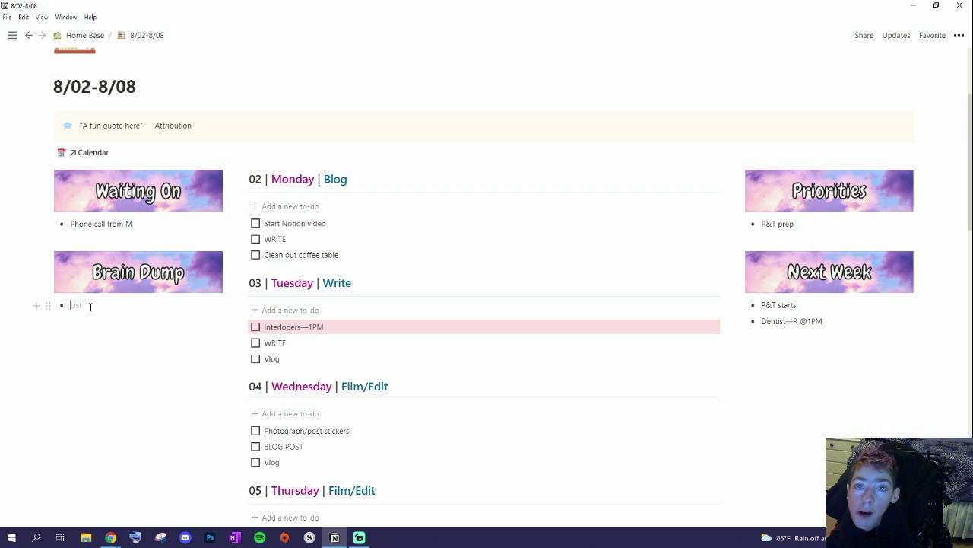
pyautogui.write('Cle')
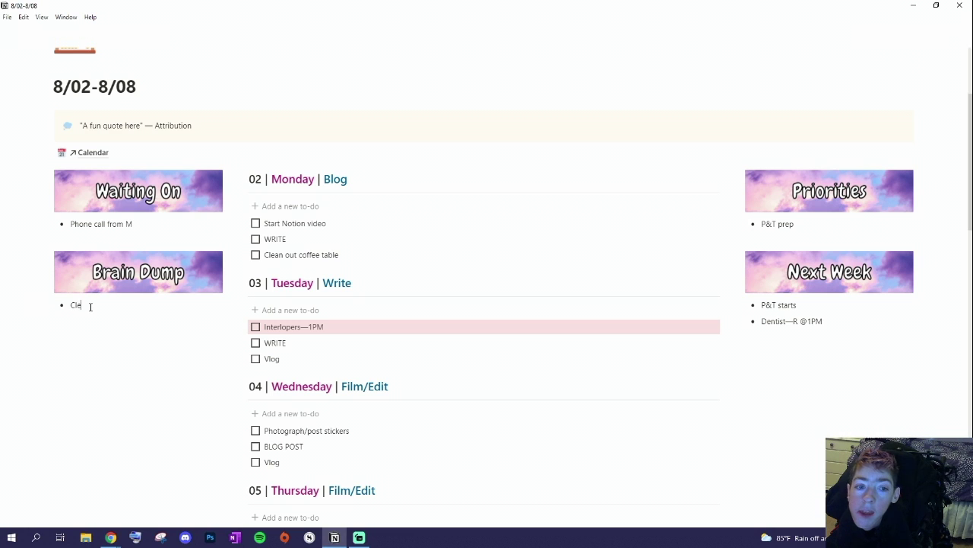
pyautogui.write('an out')
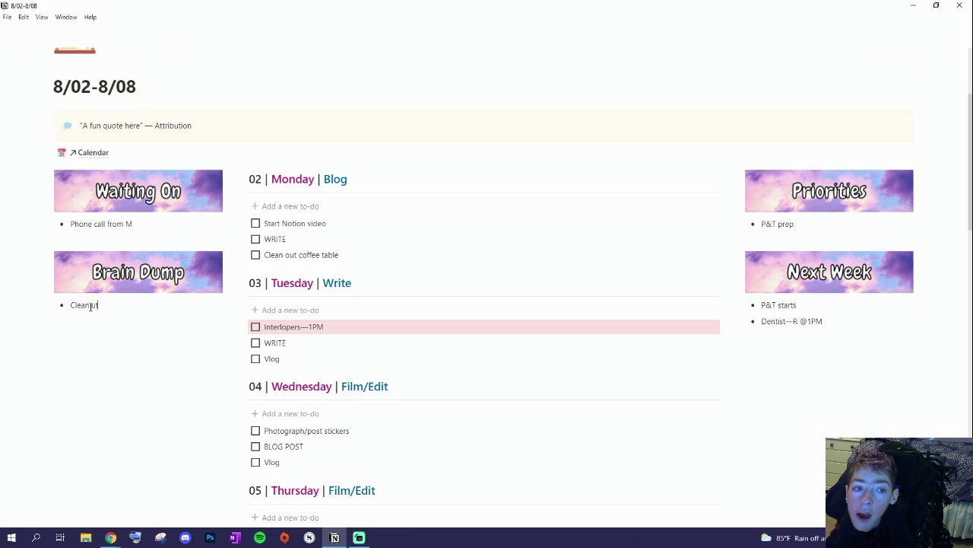
pyautogui.press('BackSpace')
pyautogui.press('BackSpace')
pyautogui.press('BackSpace')
pyautogui.write('n out closet')
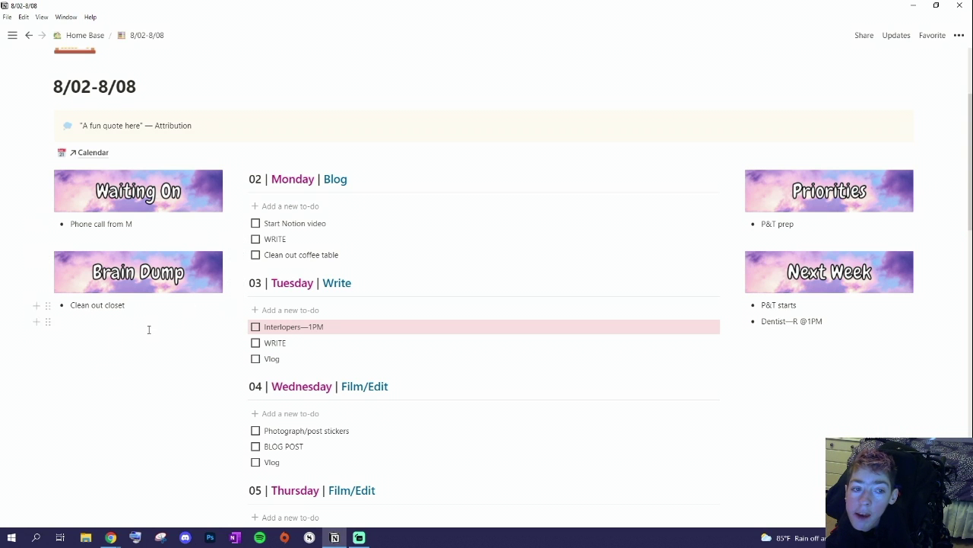
pyautogui.write('??')
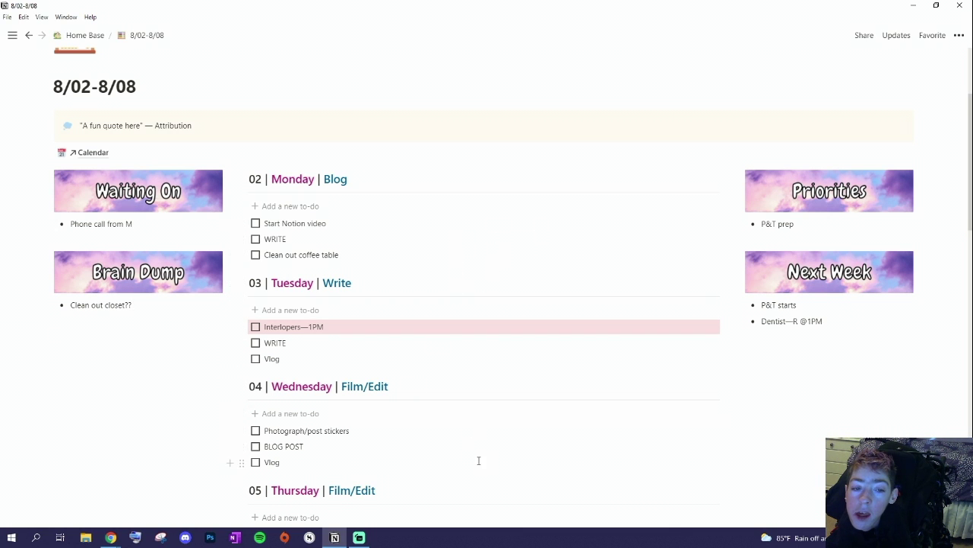
# Delete the highlighted "Interlopers—1PM" to-do from Tuesday's list
pyautogui.scroll(-4, 479, 464)
pyautogui.scroll(-1, 479, 466)
pyautogui.scroll(6, 481, 441)
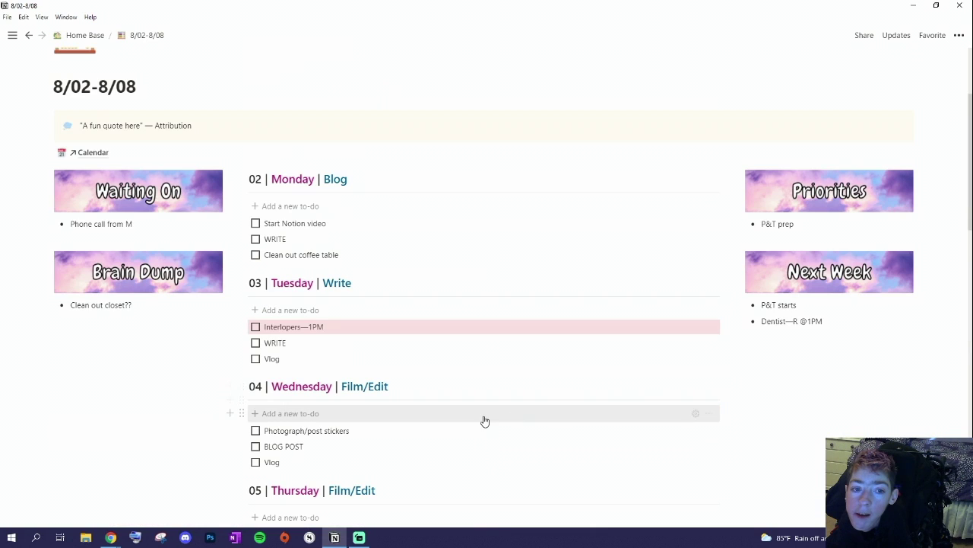
pyautogui.scroll(-2, 747, 419)
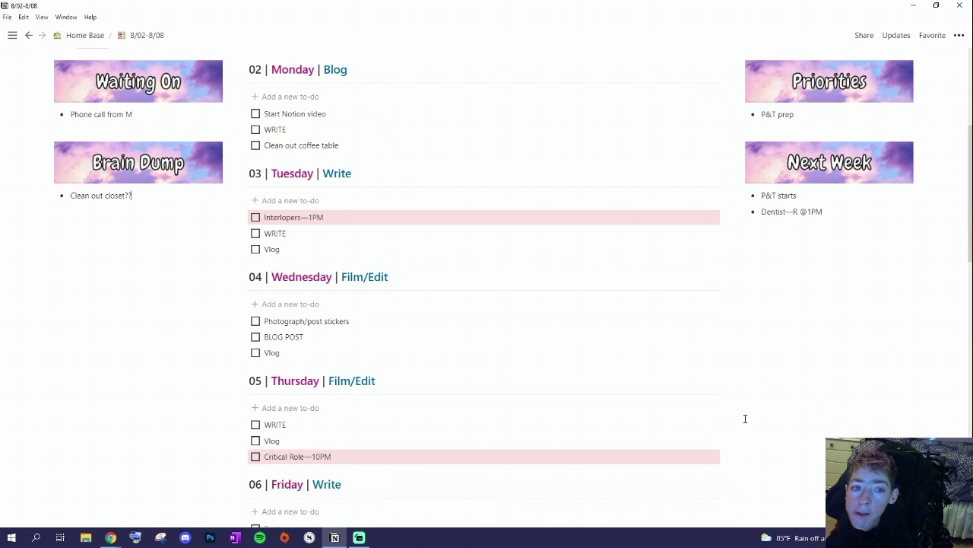
pyautogui.scroll(1, 746, 419)
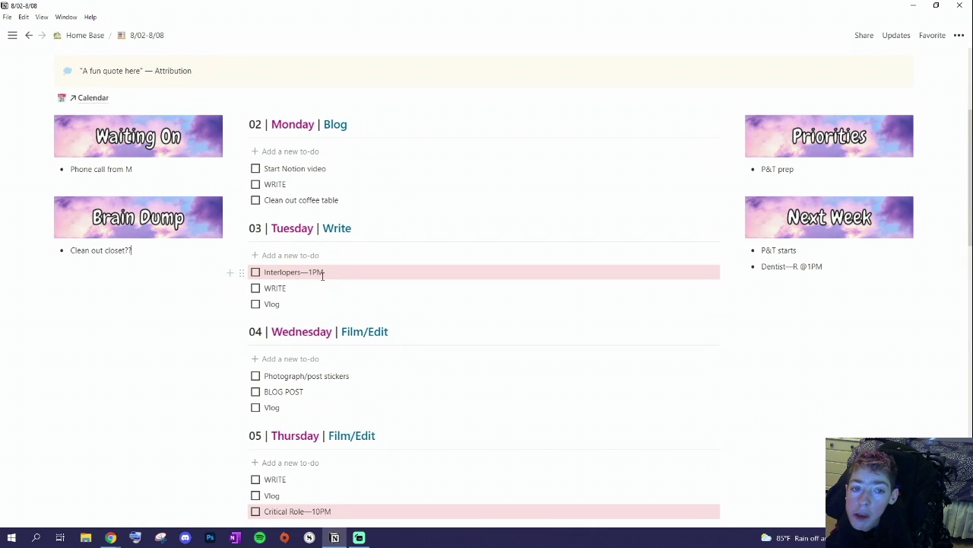
pyautogui.click(240, 273)
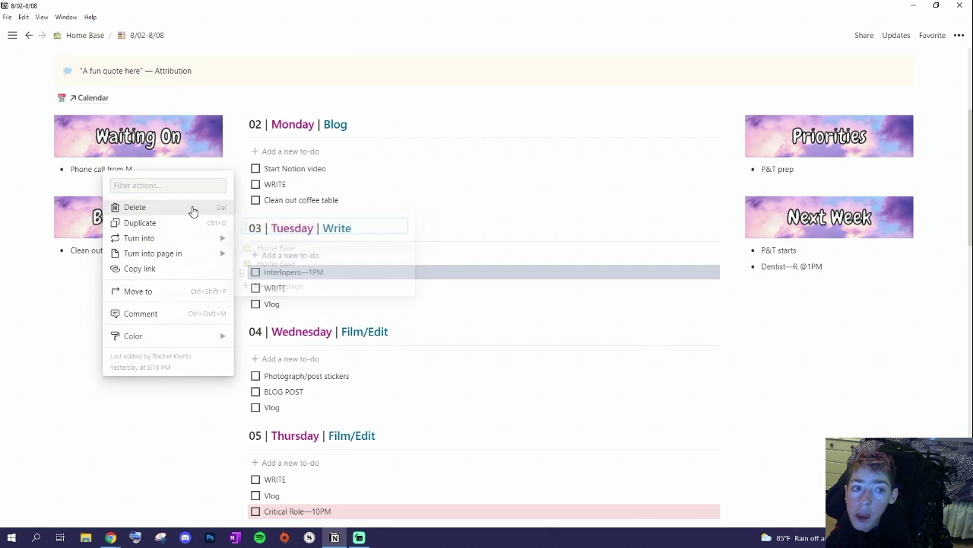
pyautogui.click(192, 208)
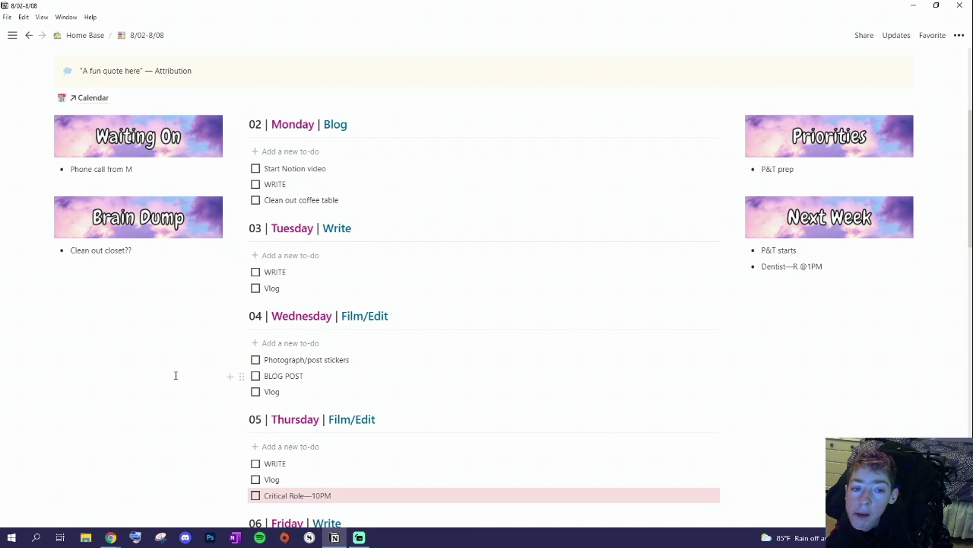
# Fill in Friday's empty to-do with "Sarra Cannon livestream—4PM"
pyautogui.scroll(-2, 243, 396)
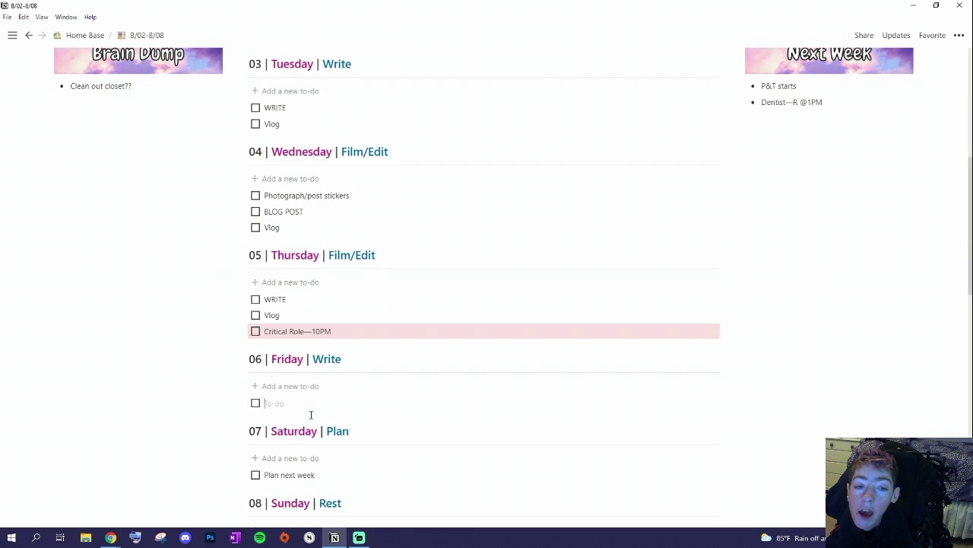
pyautogui.write('Sarra Cann')
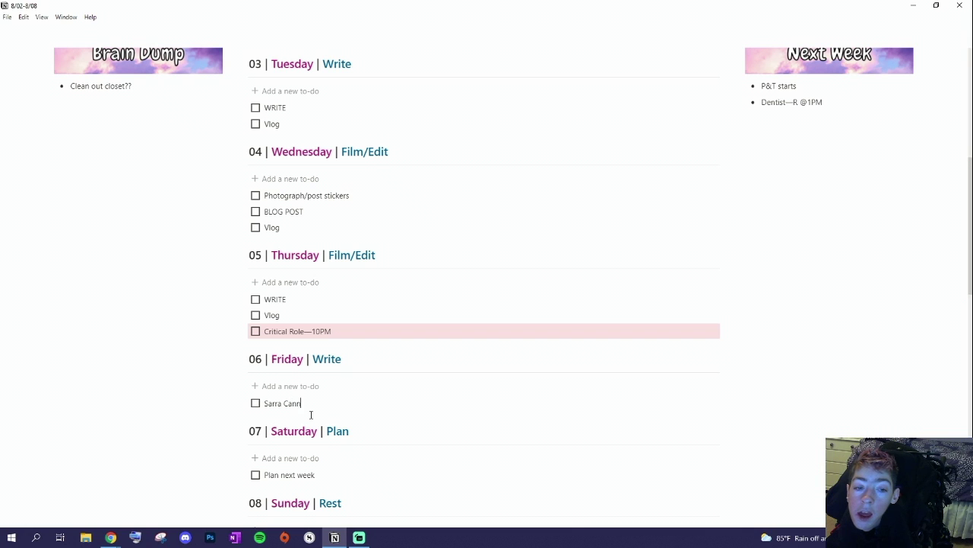
pyautogui.write('on liv')
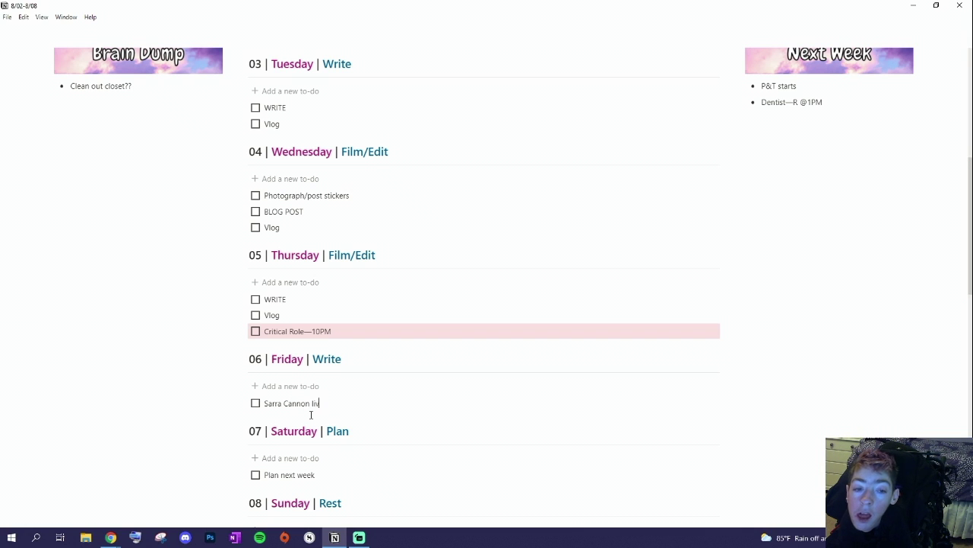
pyautogui.write('estrea')
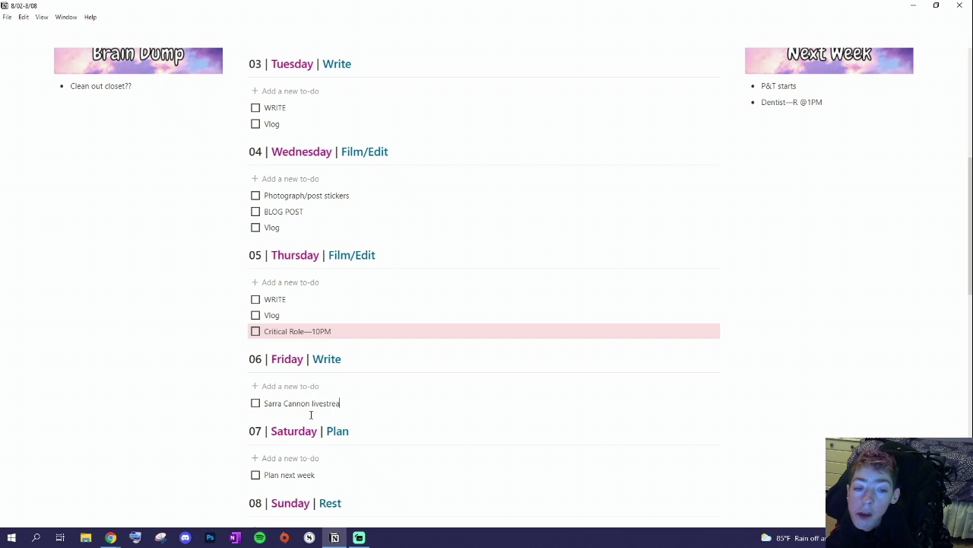
pyautogui.write('m--')
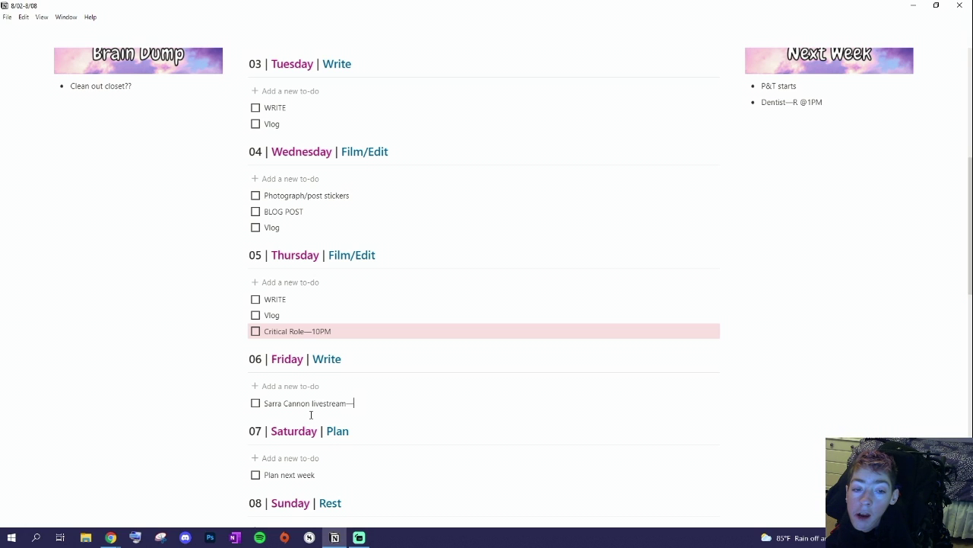
pyautogui.write('4')
pyautogui.write('(')
pyautogui.write('PM')
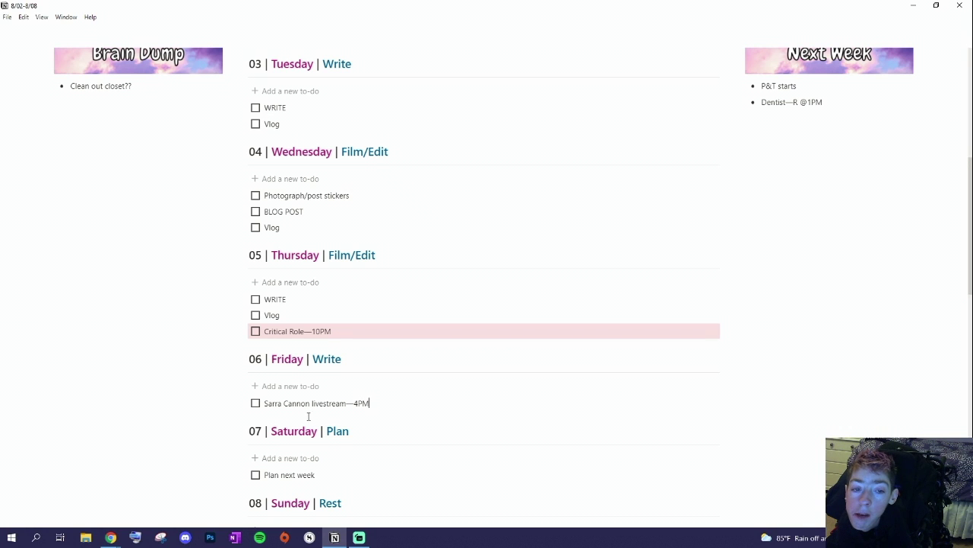
# Give Friday's livestream to-do a purple background
pyautogui.click(247, 402)
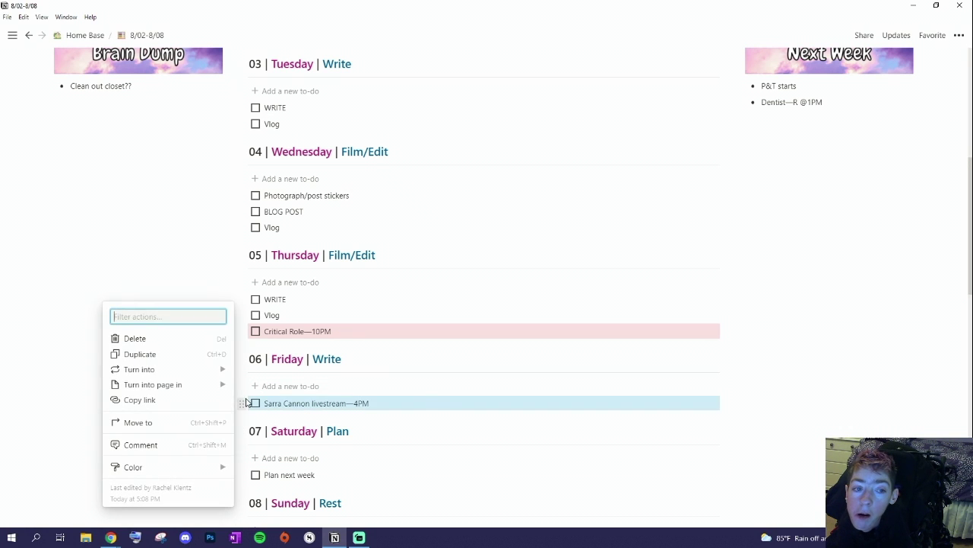
pyautogui.moveTo(220, 391)
pyautogui.moveTo(207, 466)
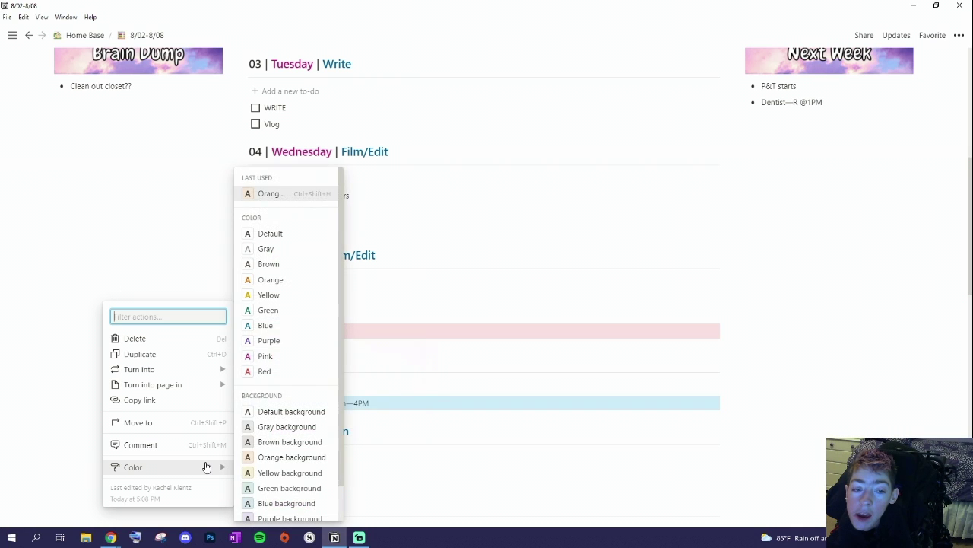
pyautogui.scroll(-1, 308, 495)
pyautogui.click(300, 479)
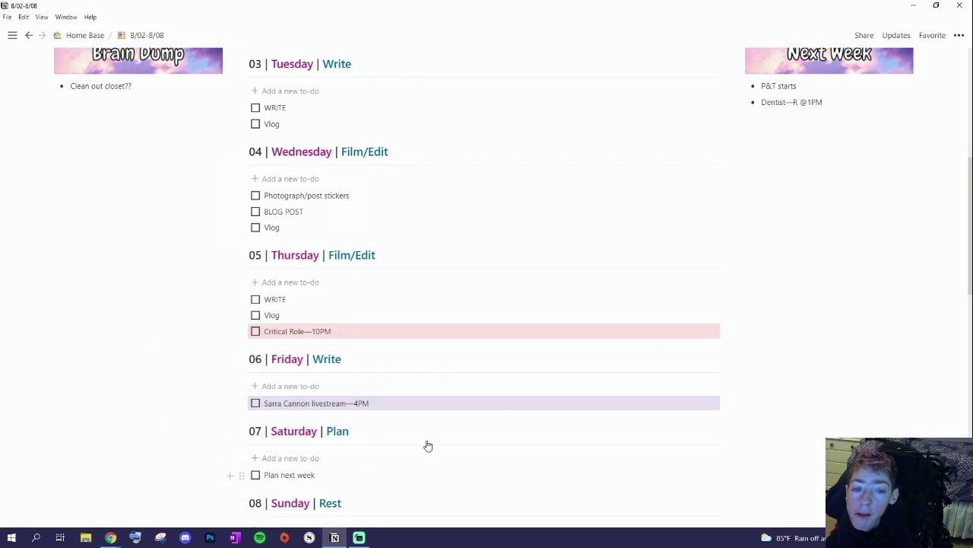
pyautogui.scroll(1, 506, 302)
pyautogui.scroll(2, 505, 303)
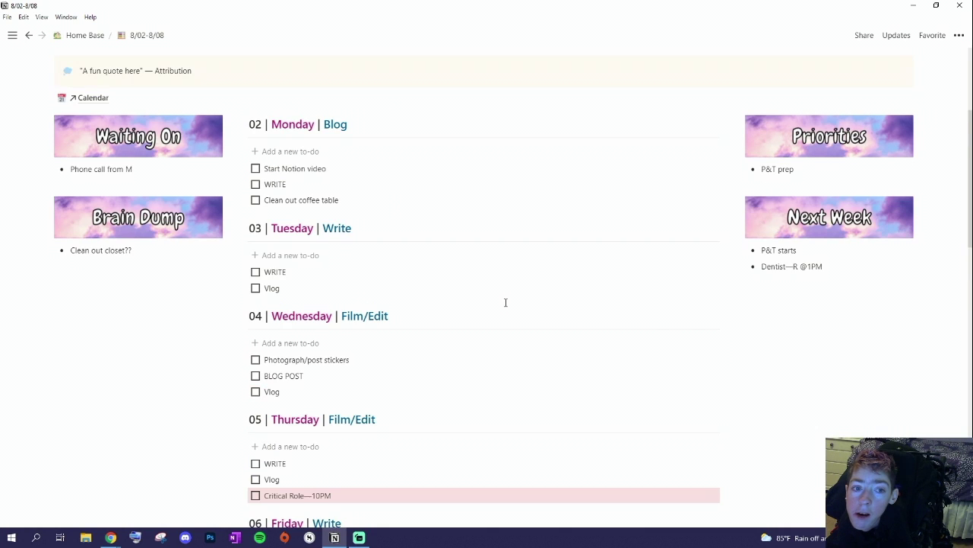
# Enter 8/2 as the date in the first row of the Time Tracking table
pyautogui.scroll(-1, 498, 304)
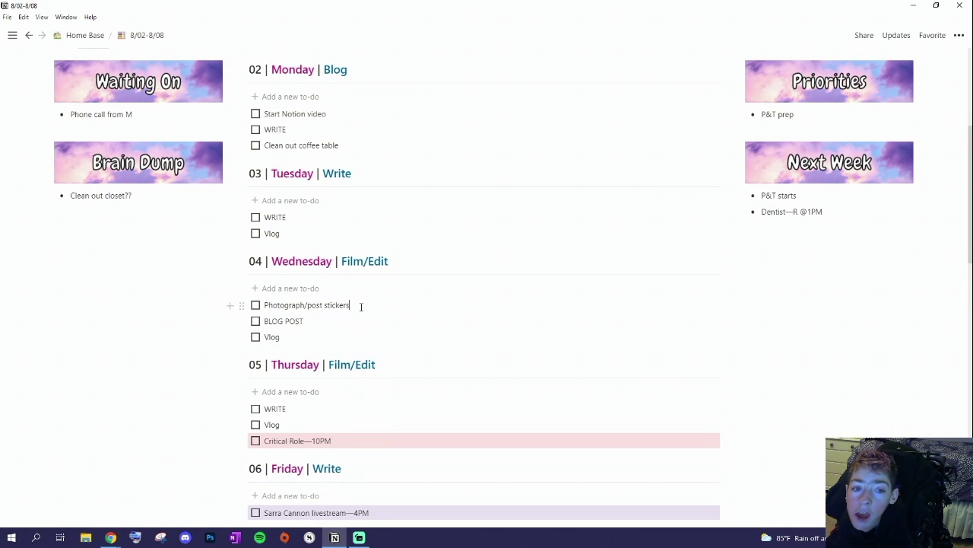
pyautogui.scroll(-7, 361, 306)
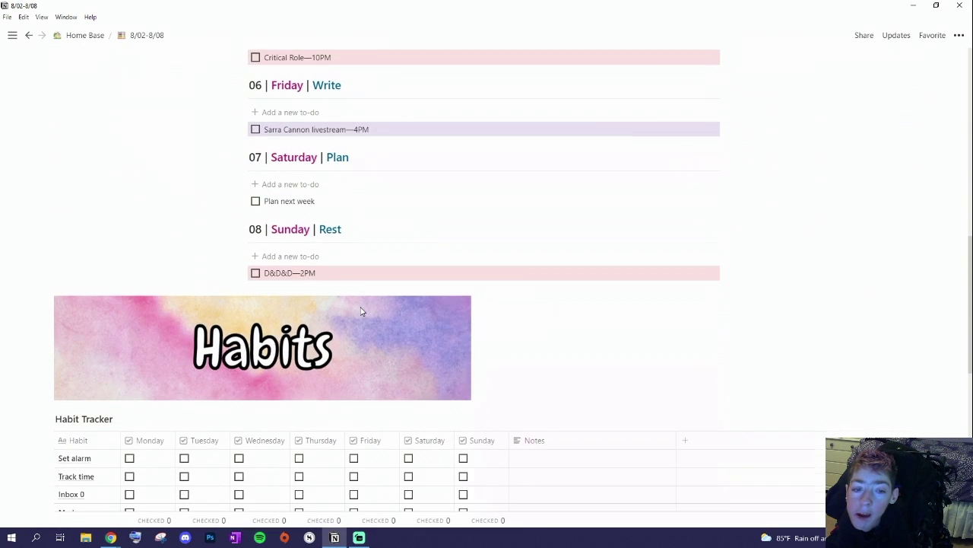
pyautogui.scroll(-4, 361, 310)
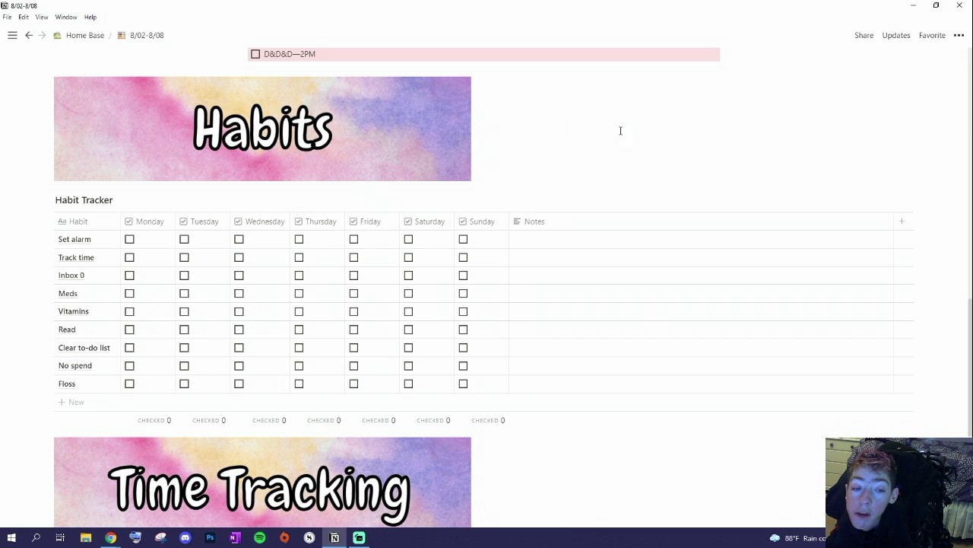
pyautogui.scroll(-6, 620, 131)
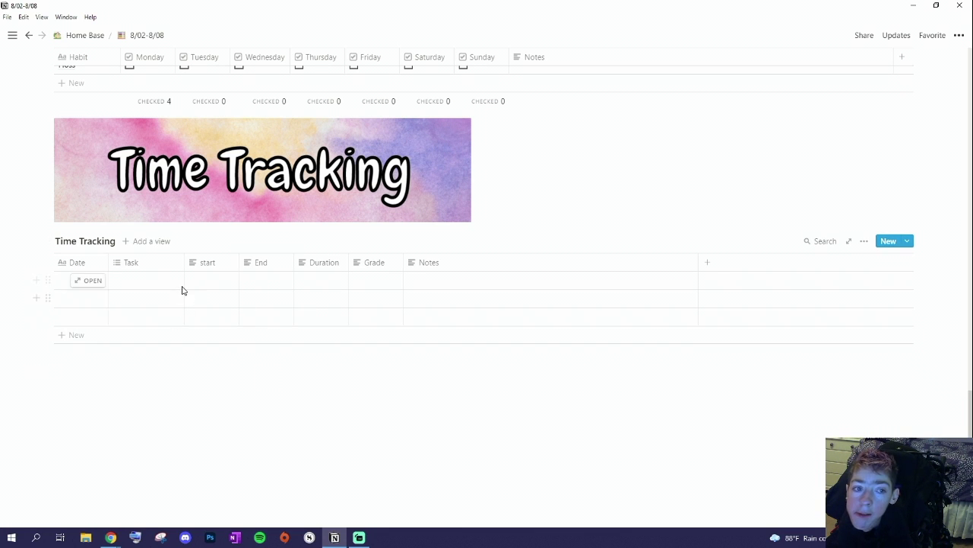
pyautogui.moveTo(91, 286); pyautogui.dragTo(108, 332)
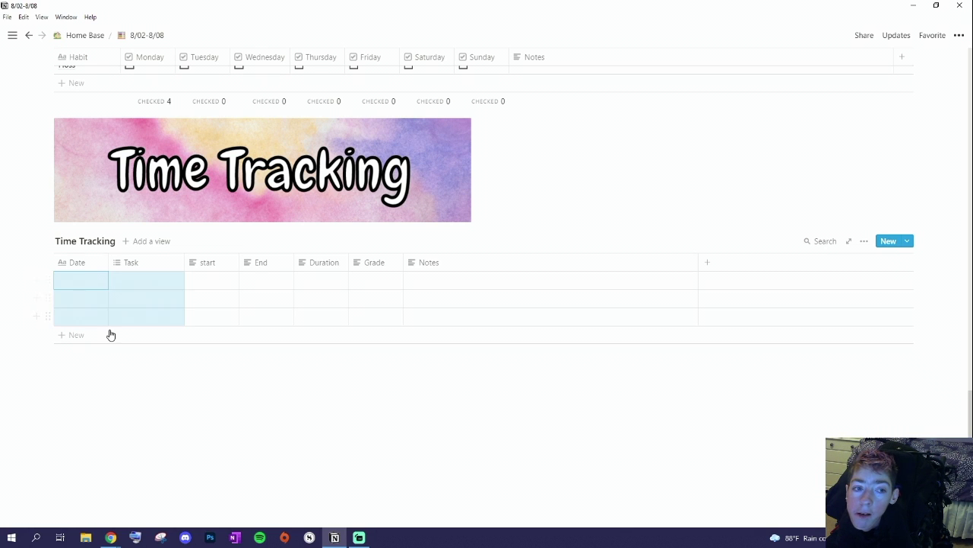
pyautogui.click(105, 358)
pyautogui.click(68, 285)
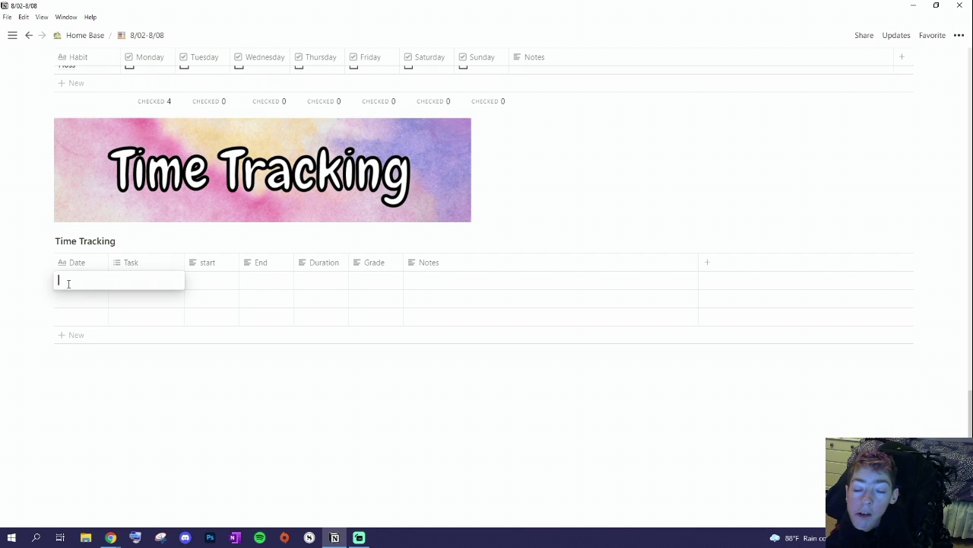
pyautogui.write('8/2')
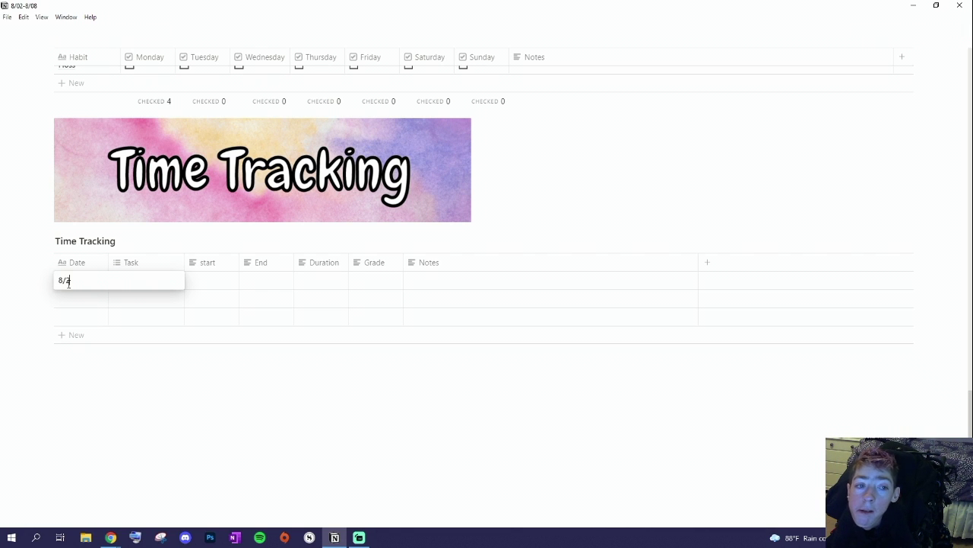
pyautogui.press('Tab')
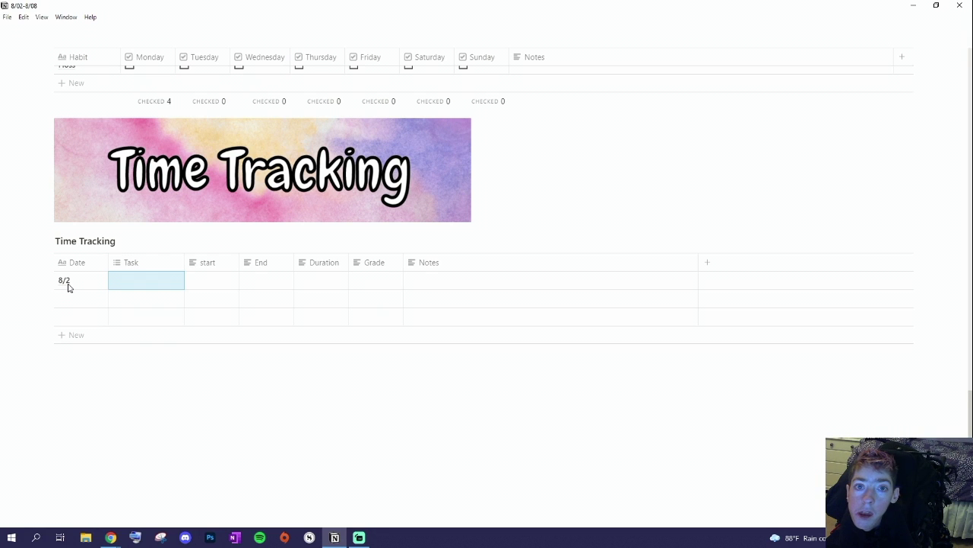
# Assign the social media task to the 8/2 entry and set its start time to 5:10
pyautogui.write('s')
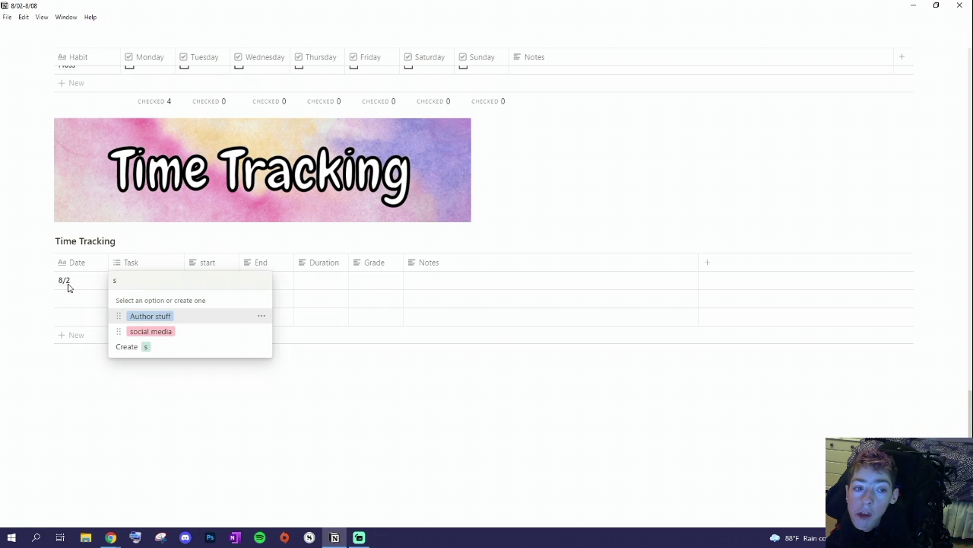
pyautogui.write('o')
pyautogui.press('Return')
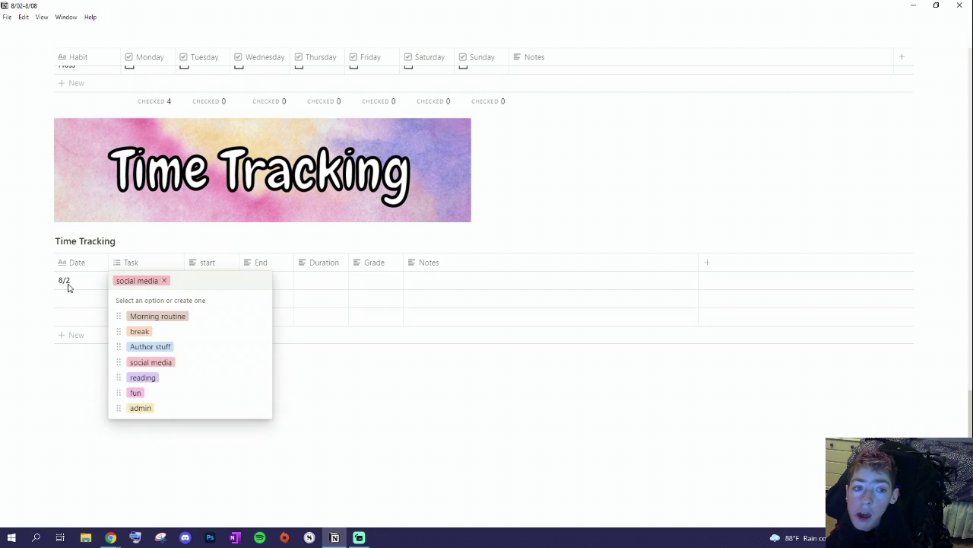
pyautogui.press('Tab')
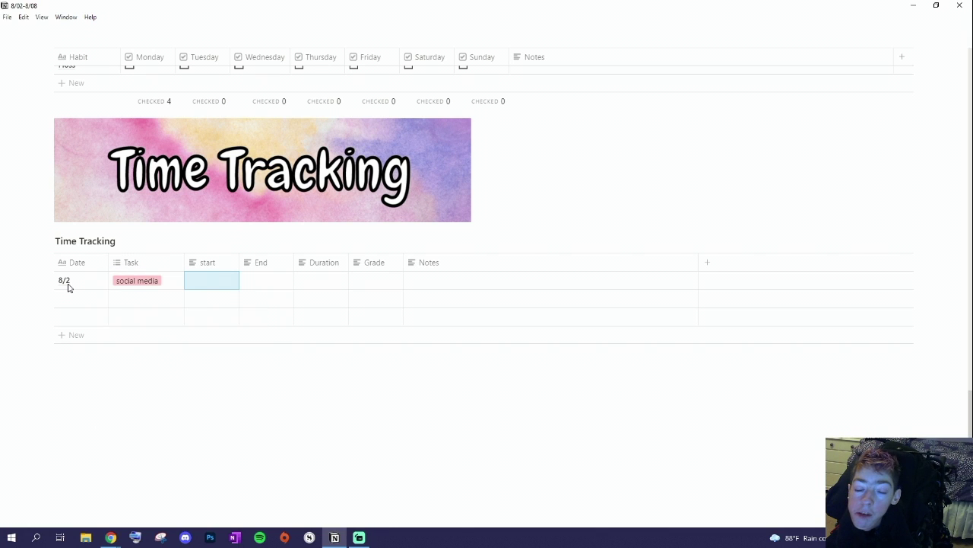
pyautogui.write('5')
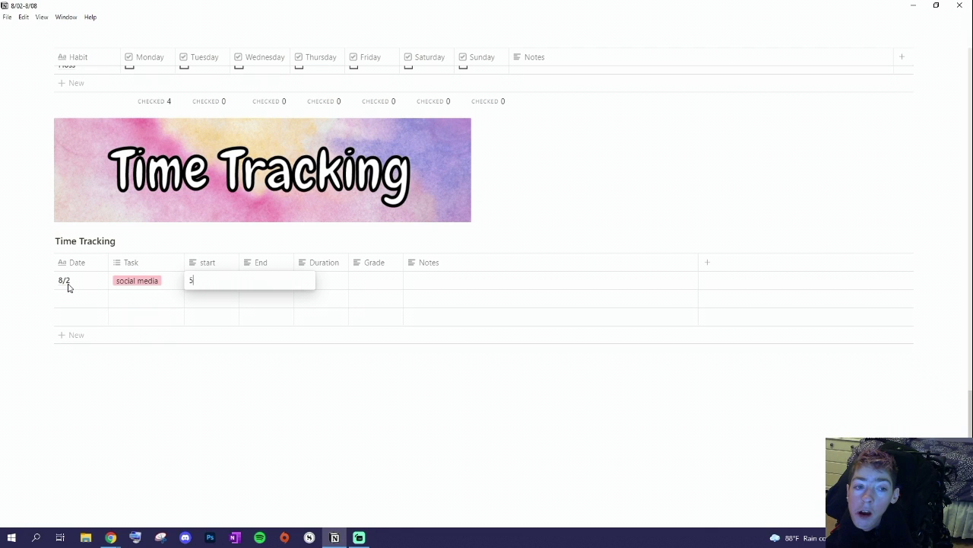
pyautogui.write(':')
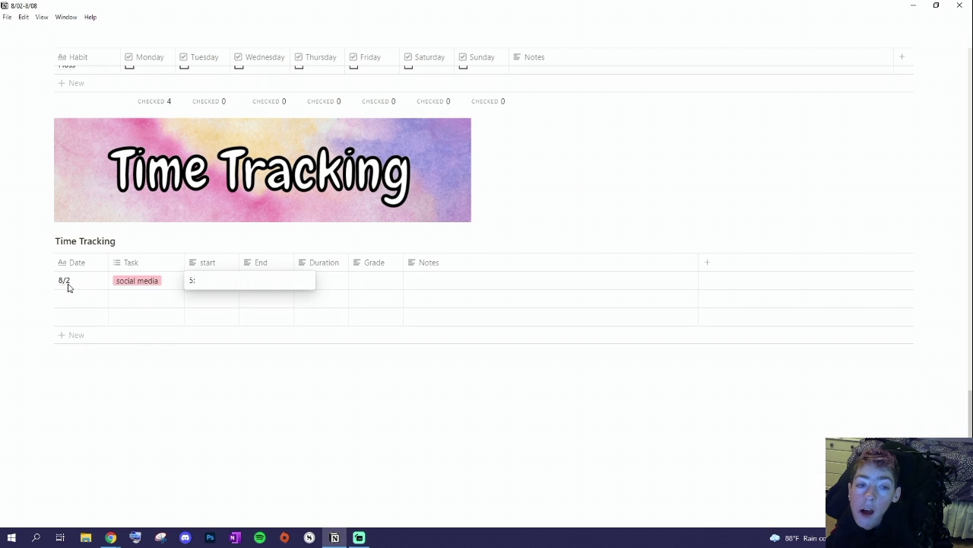
pyautogui.write('10')
pyautogui.press('Tab')
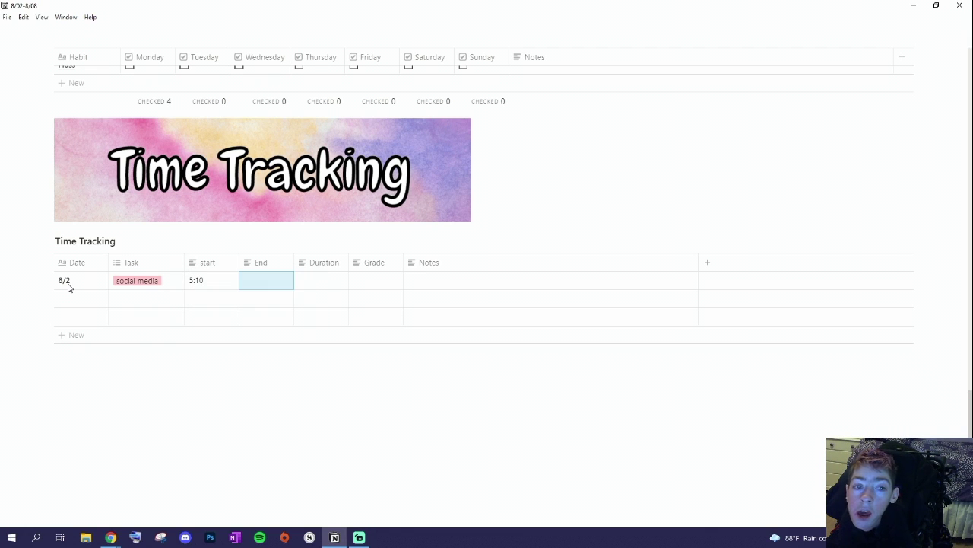
# Enter "Hi YouTube, like and subscribe!" in the Notes field of the 8/2 entry
pyautogui.press('Right')
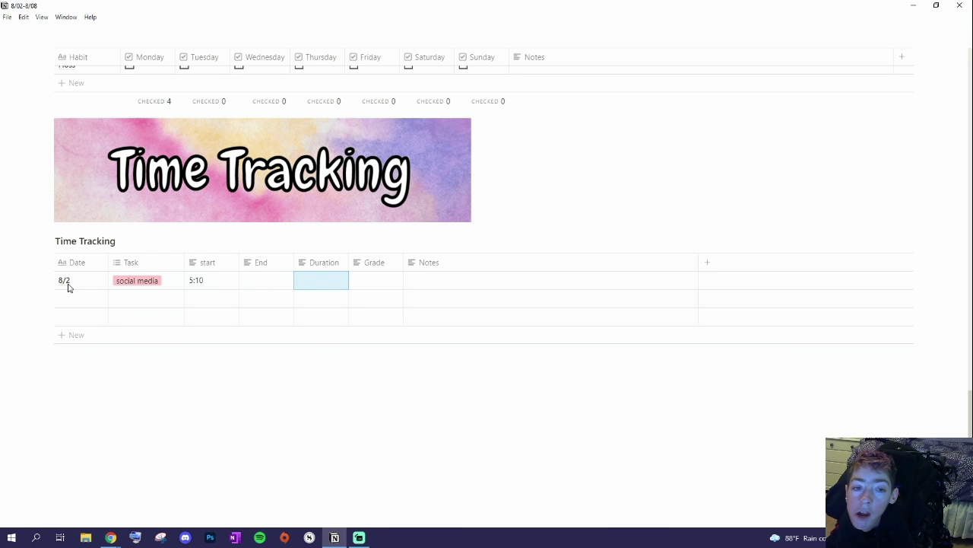
pyautogui.press('Right')
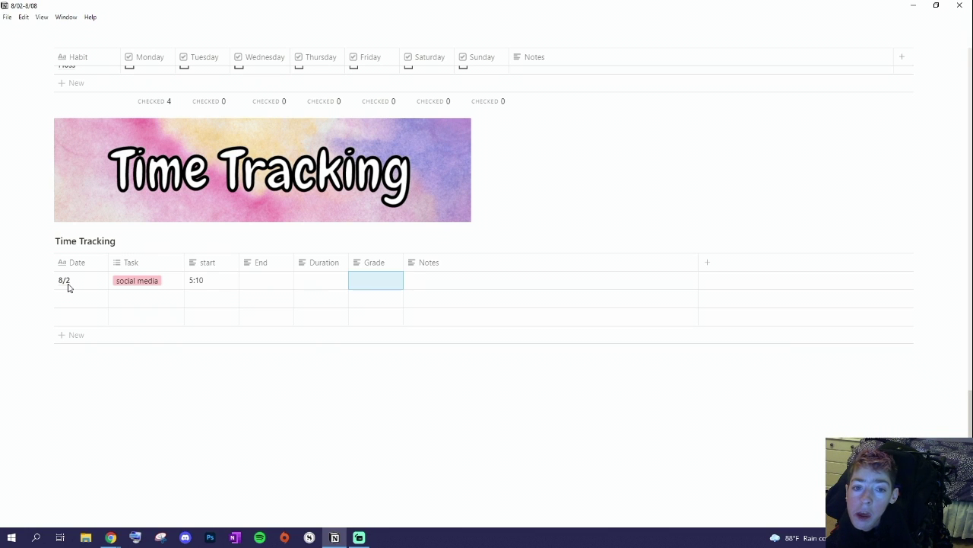
pyautogui.press('Right')
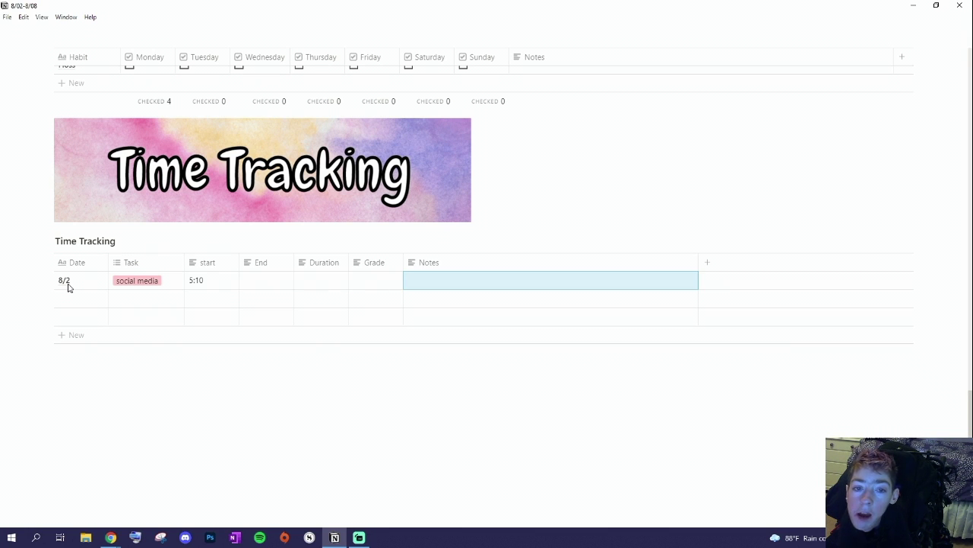
pyautogui.write('Hi You')
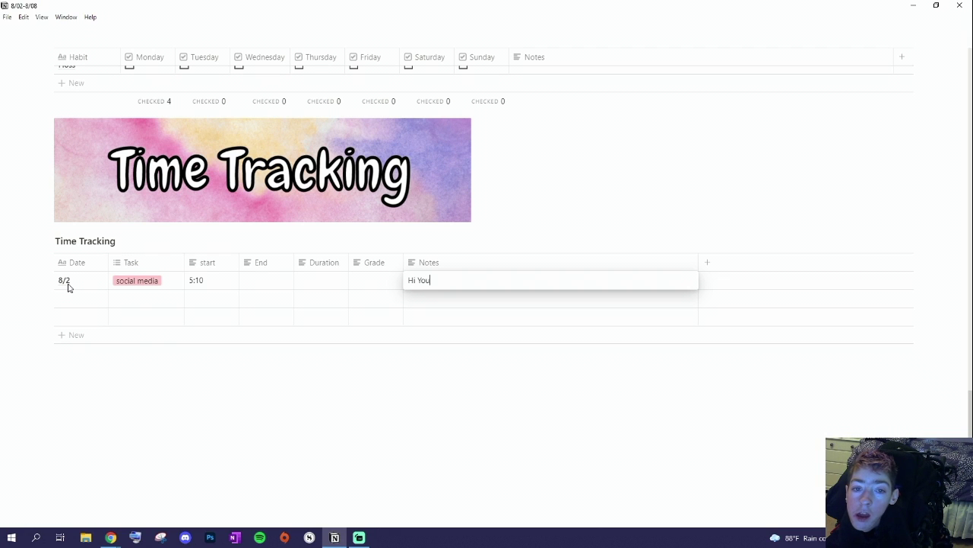
pyautogui.write('Tube, like and')
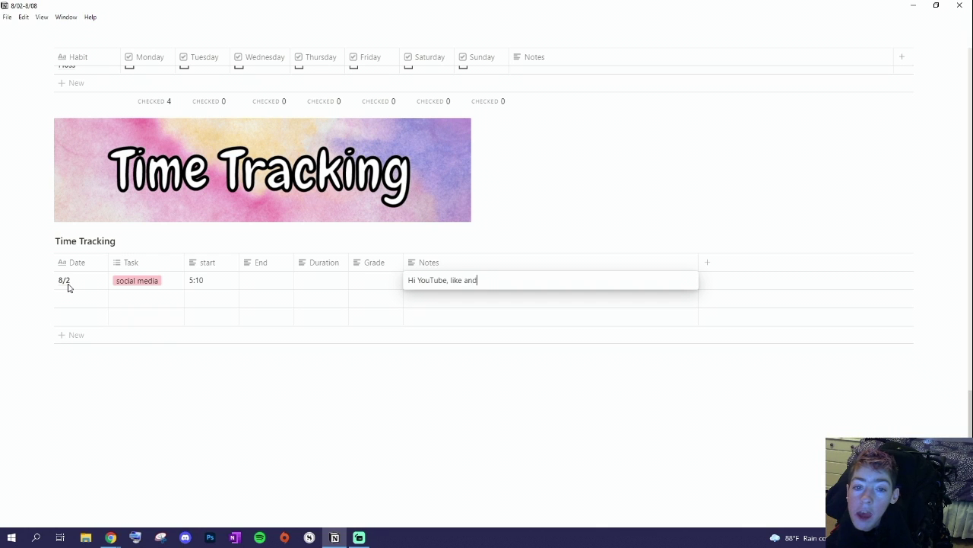
pyautogui.write(' subscribe!')
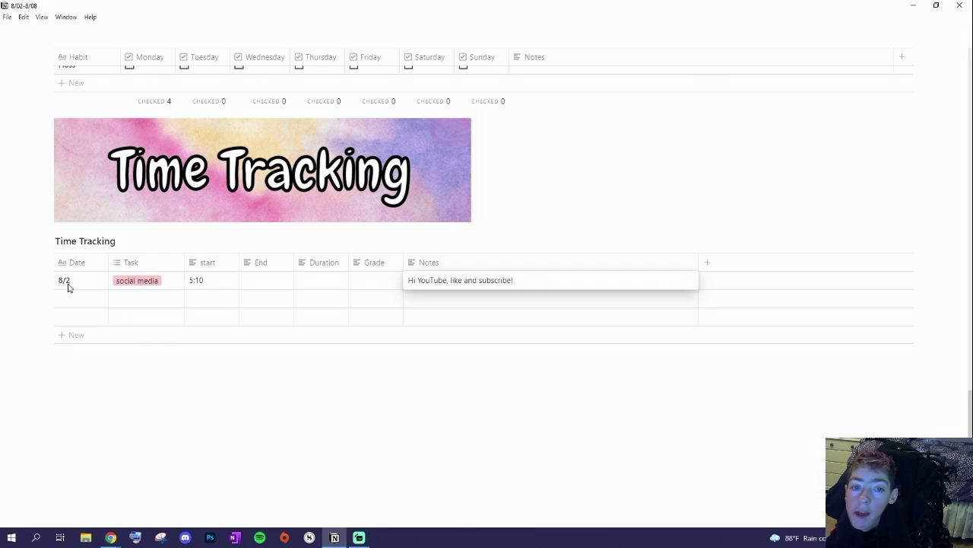
pyautogui.press('Return')
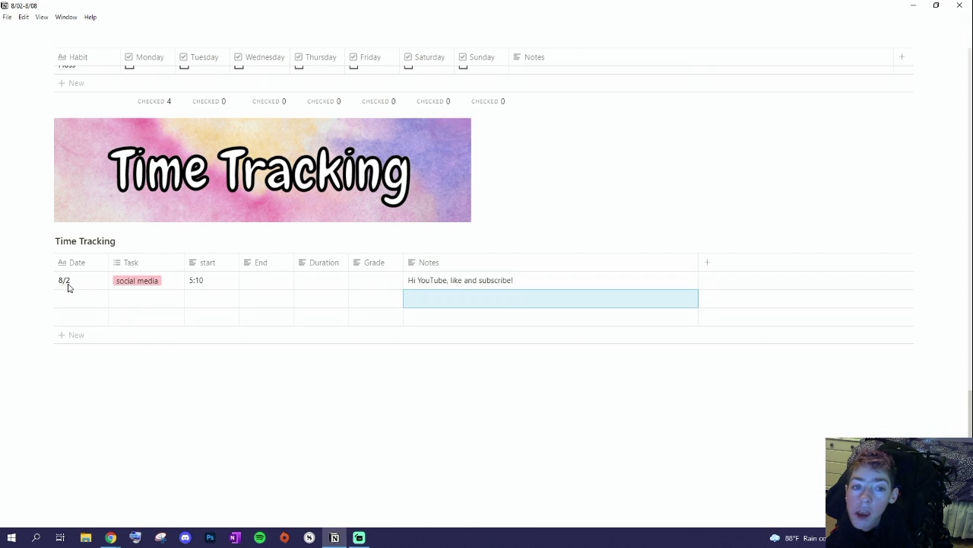
# View the task options available for the second row of the Time Tracking table
pyautogui.click(373, 296)
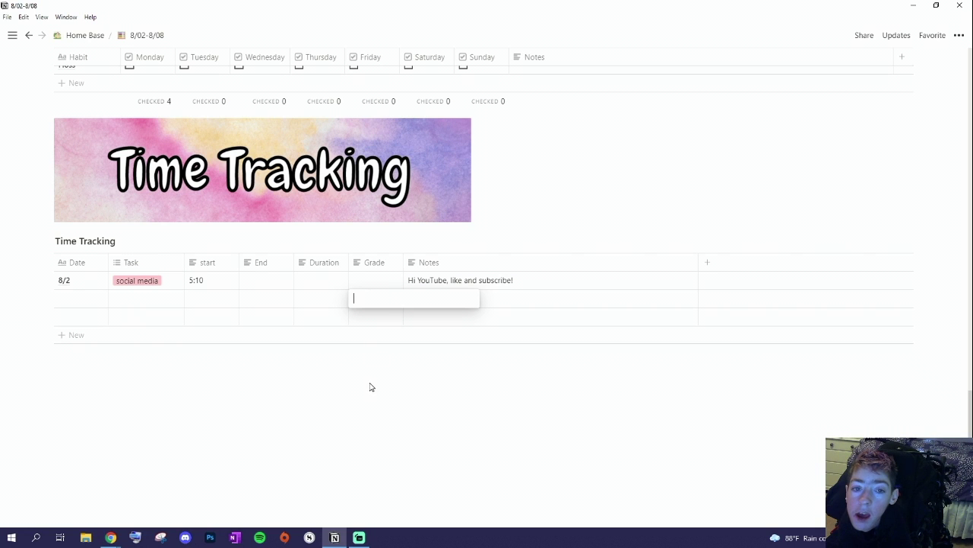
pyautogui.press('Escape')
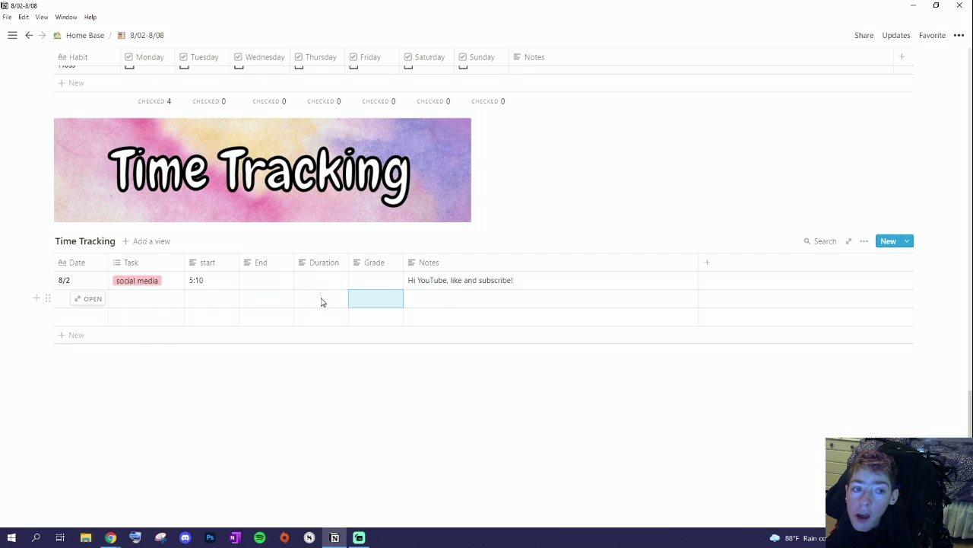
pyautogui.click(157, 304)
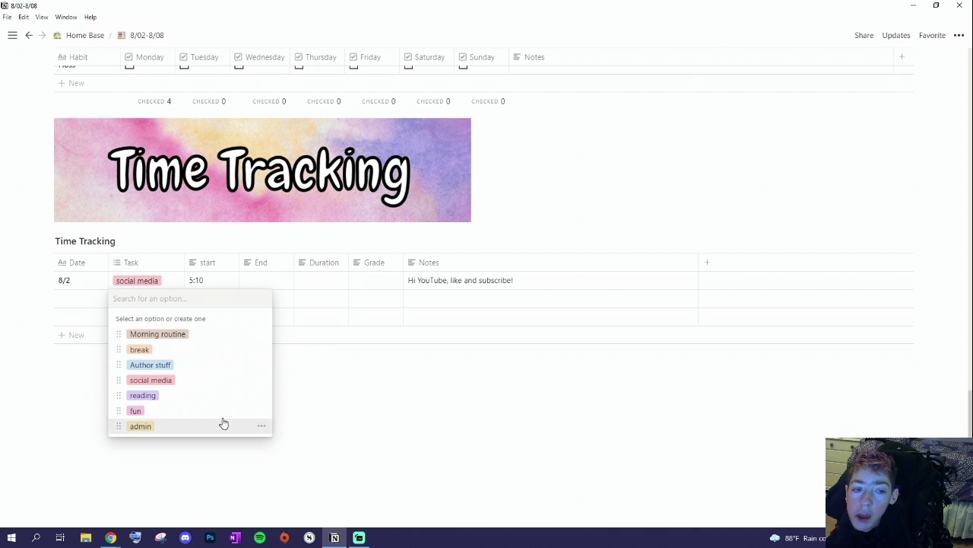
# Return to Home Base and move the 8/02-8/08 page to the end of the 2021 Weeks list
pyautogui.click(80, 35)
pyautogui.click(356, 414)
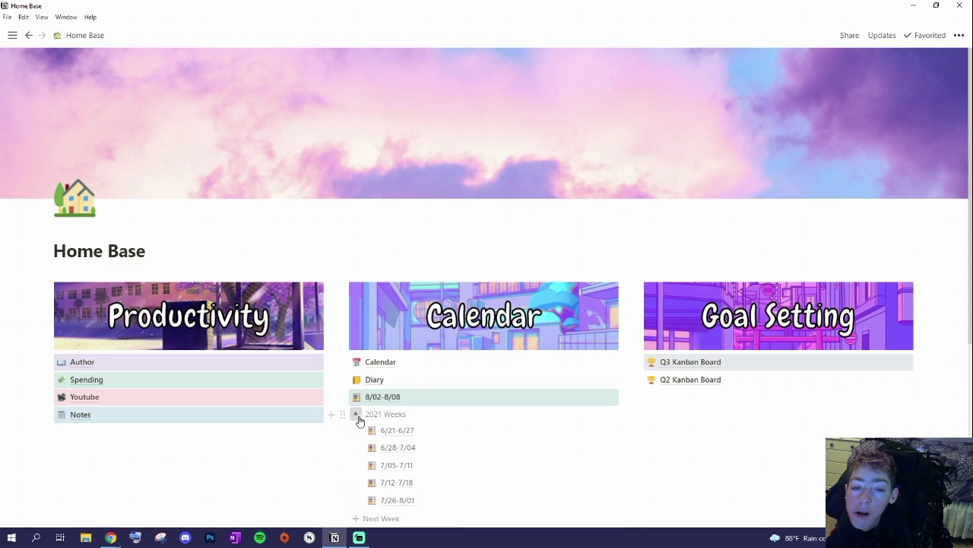
pyautogui.scroll(-2, 382, 402)
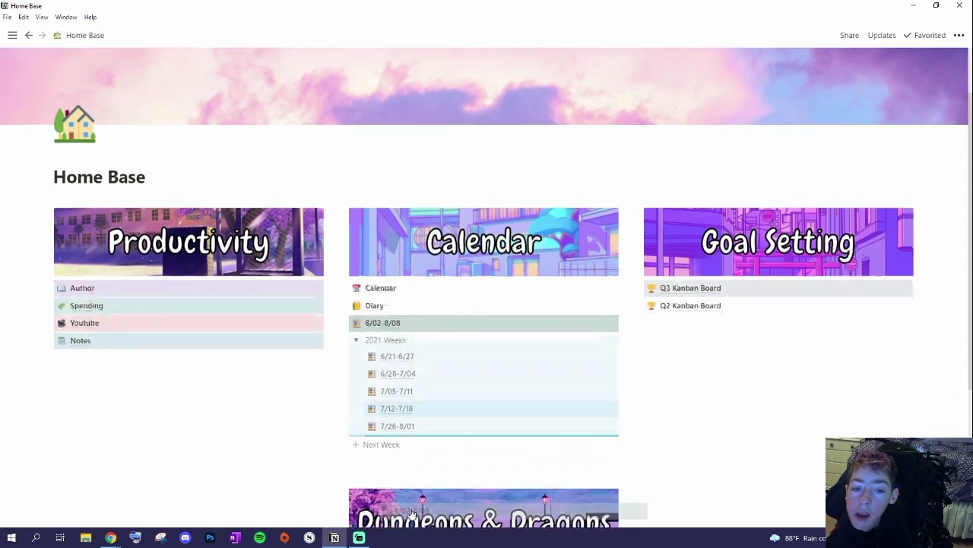
pyautogui.moveTo(382, 228); pyautogui.dragTo(404, 341)
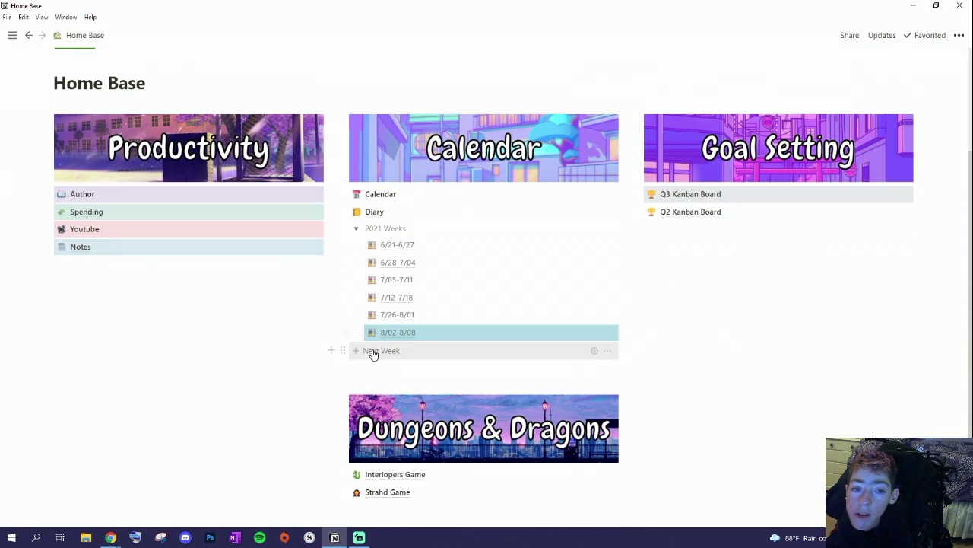
# Create a new weekly page from the Next Week template, open it and look through its daily, Habits and Time Tracking sections
pyautogui.click(372, 351)
pyautogui.click(354, 365)
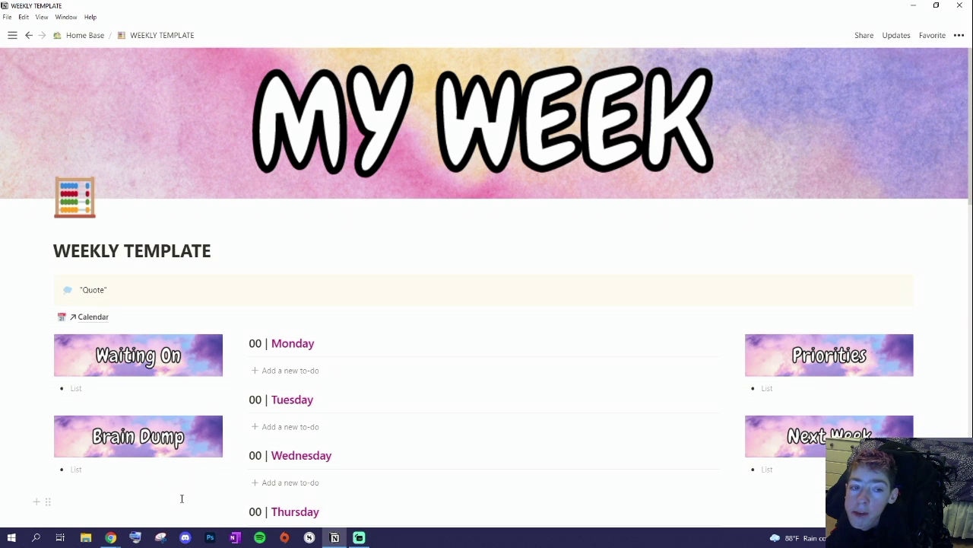
pyautogui.scroll(-3, 204, 482)
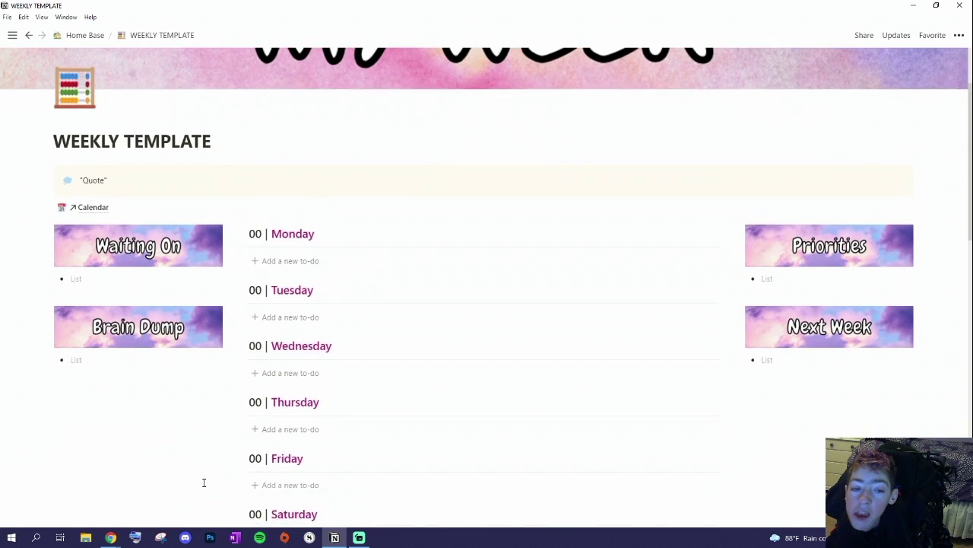
pyautogui.scroll(-6, 204, 482)
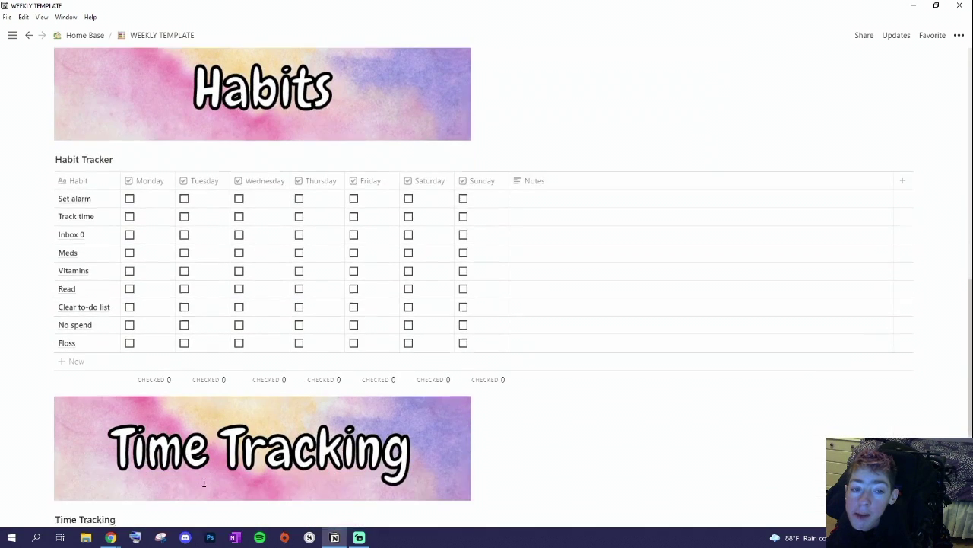
pyautogui.scroll(6, 204, 483)
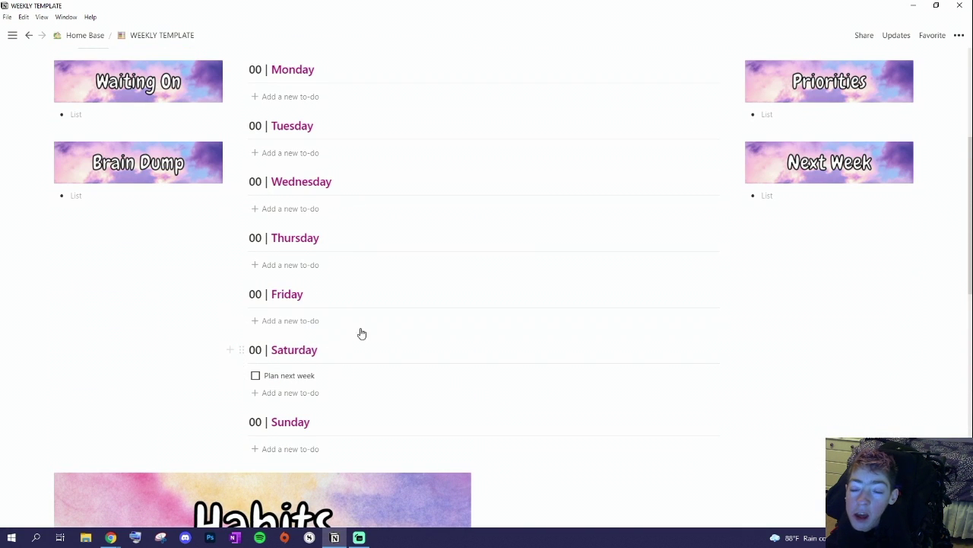
pyautogui.scroll(2, 365, 323)
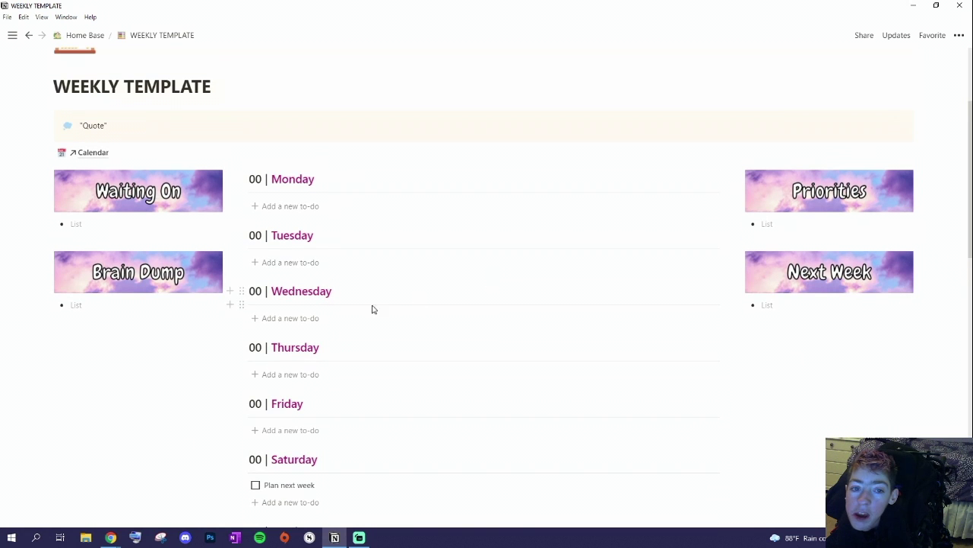
pyautogui.scroll(-5, 213, 341)
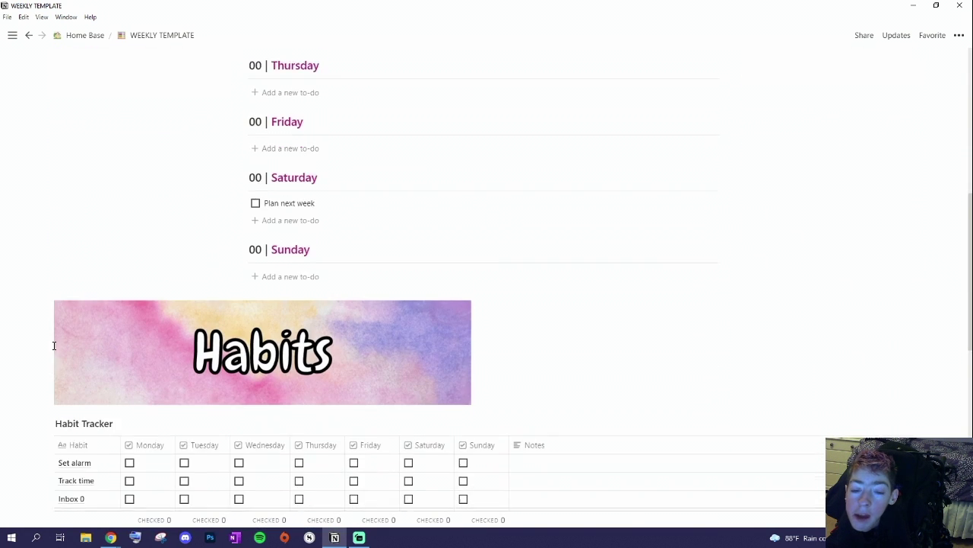
pyautogui.scroll(-5, 54, 344)
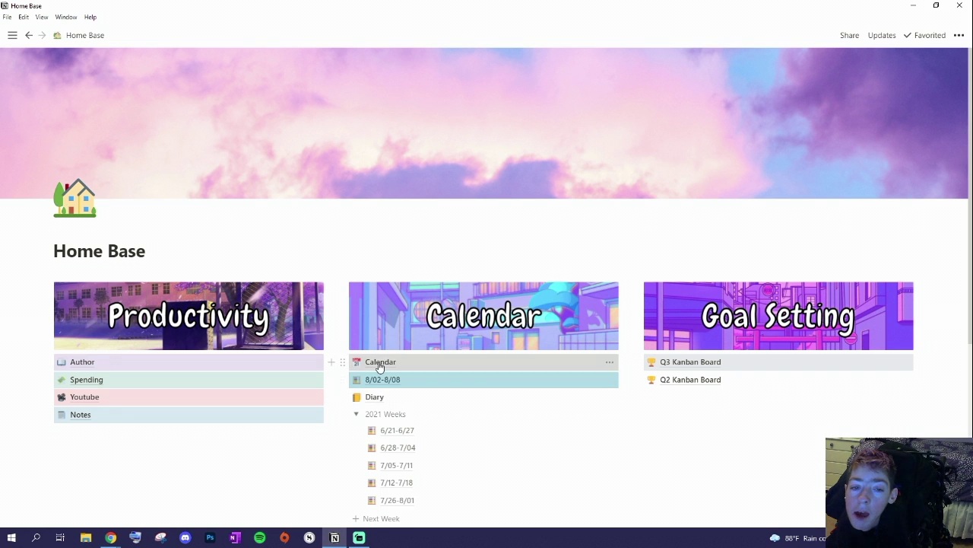
# Open the Calendar page from Home Base
pyautogui.click(380, 362)
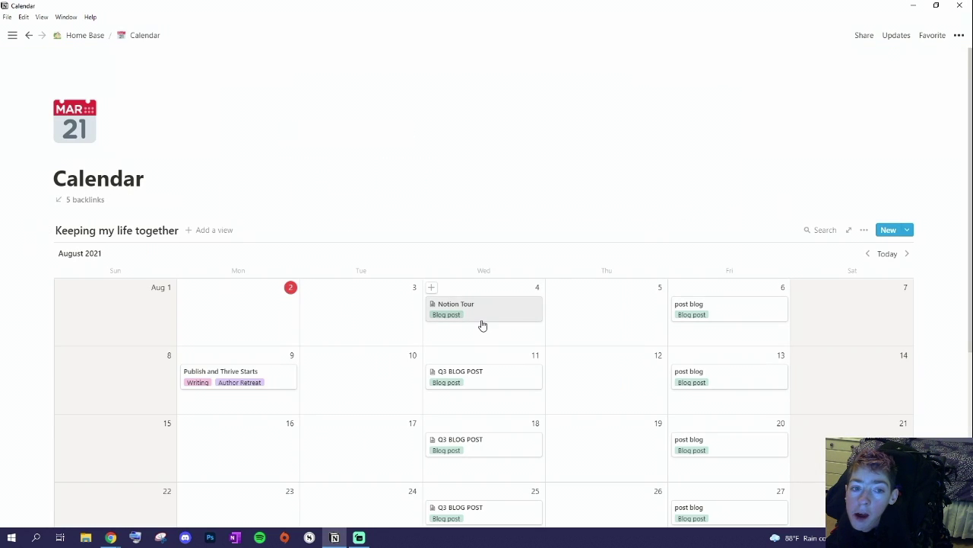
# View the Notion Tour entry on August 4 in the August 2021 calendar and close it
pyautogui.scroll(-3, 360, 287)
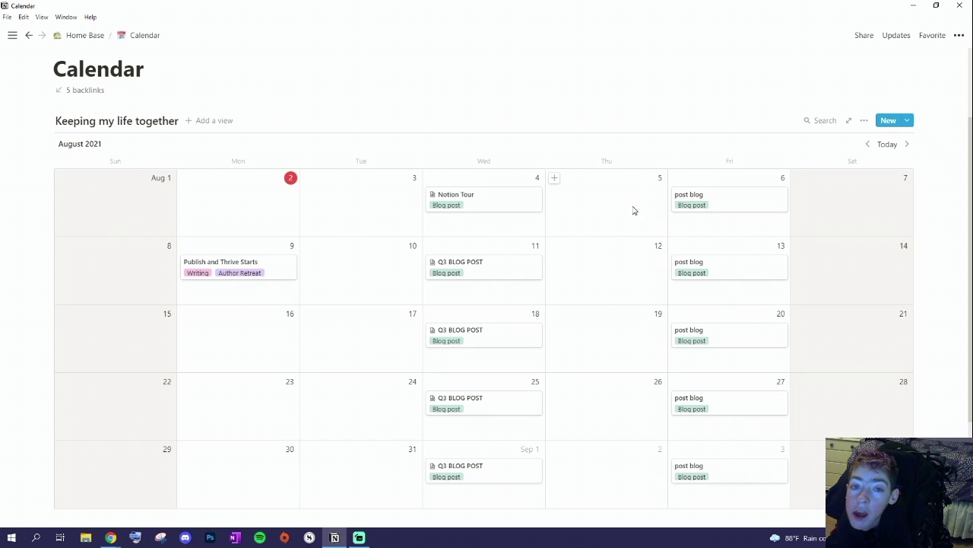
pyautogui.click(508, 204)
pyautogui.press('Escape')
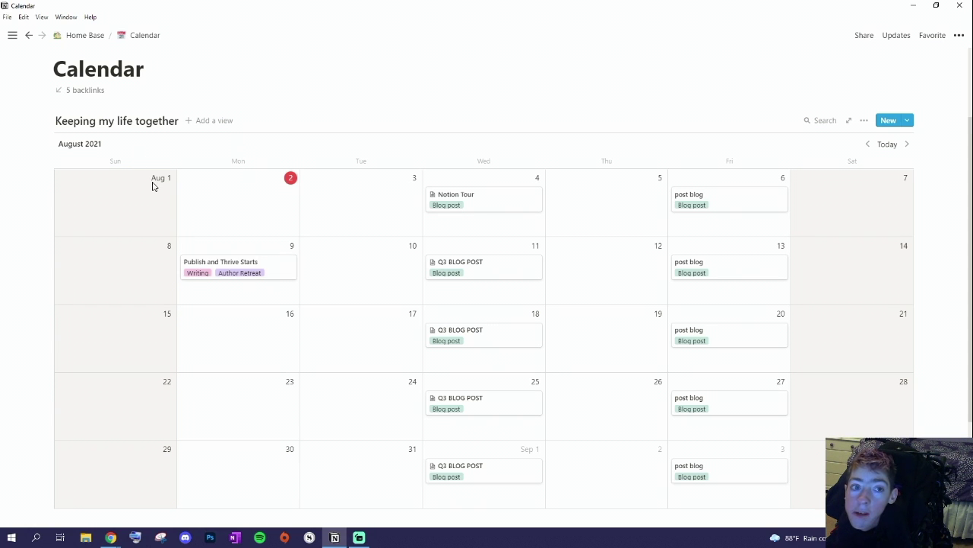
# Rename the August 11 Q3 BLOG POST calendar entry to "Starting Draft 3" and close it
pyautogui.moveTo(495, 274)
pyautogui.mouseDown()
pyautogui.moveTo(504, 231)
pyautogui.moveTo(502, 262)
pyautogui.mouseUp()
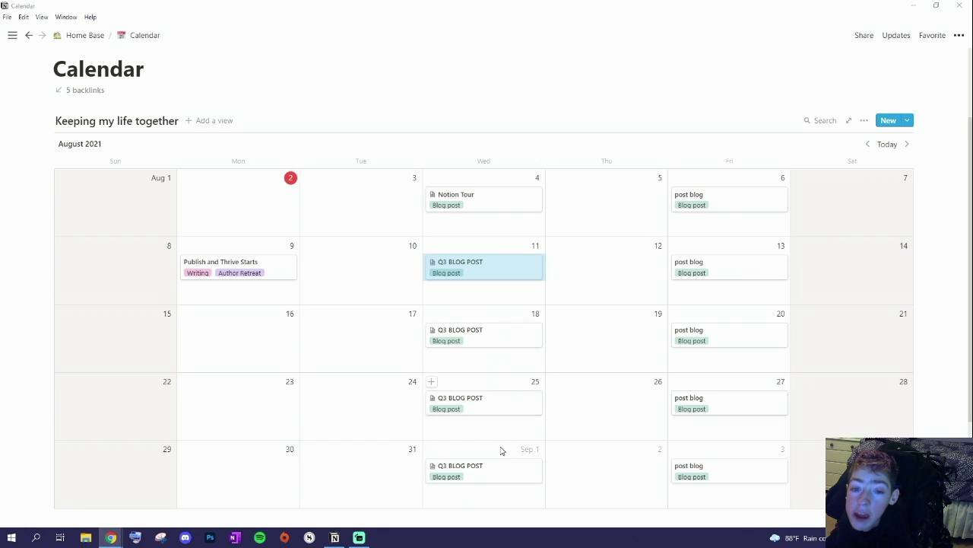
pyautogui.click(484, 266)
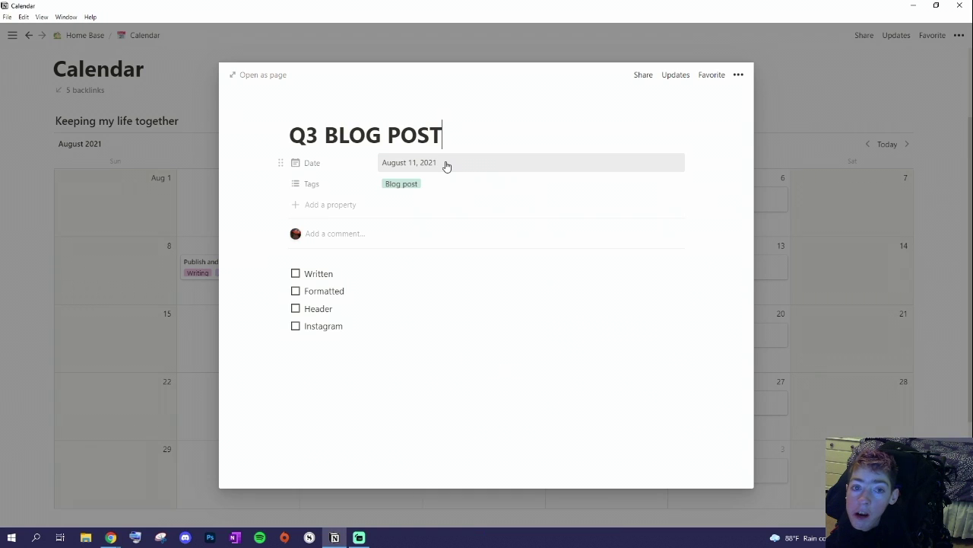
pyautogui.press('BackSpace')
pyautogui.press('BackSpace')
pyautogui.press('BackSpace')
pyautogui.press('BackSpace')
pyautogui.press('BackSpace')
pyautogui.press('BackSpace')
pyautogui.press('BackSpace')
pyautogui.press('BackSpace')
pyautogui.press('BackSpace')
pyautogui.press('BackSpace')
pyautogui.press('BackSpace')
pyautogui.press('BackSpace')
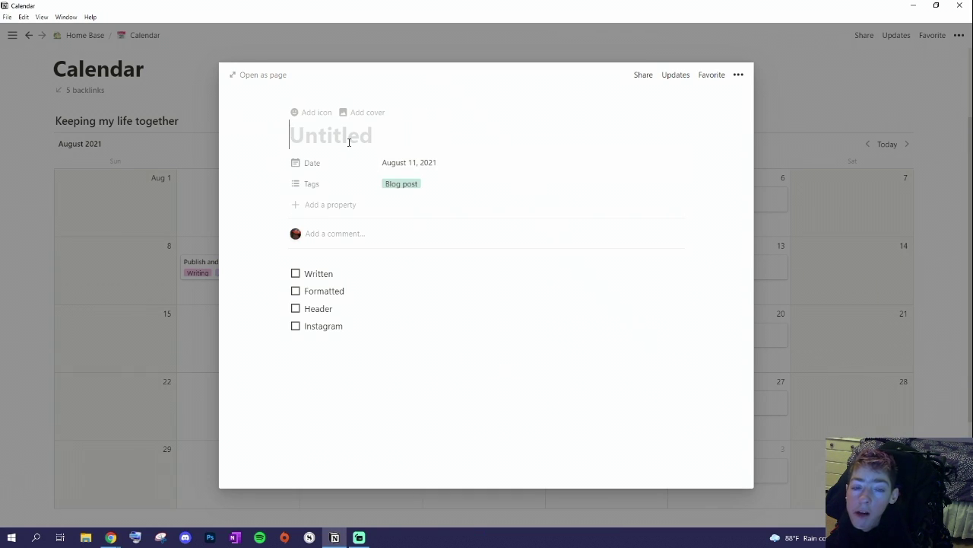
pyautogui.write('Sta')
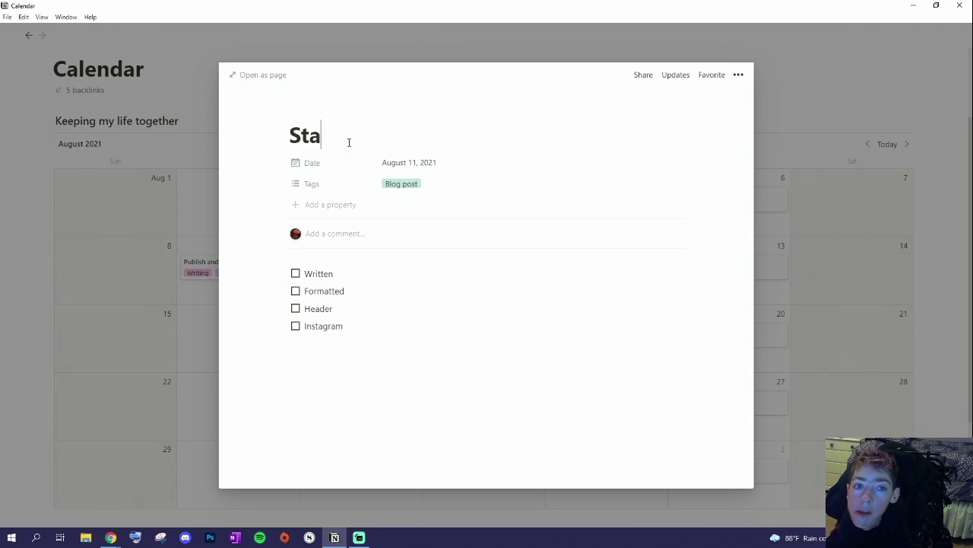
pyautogui.write('rting ')
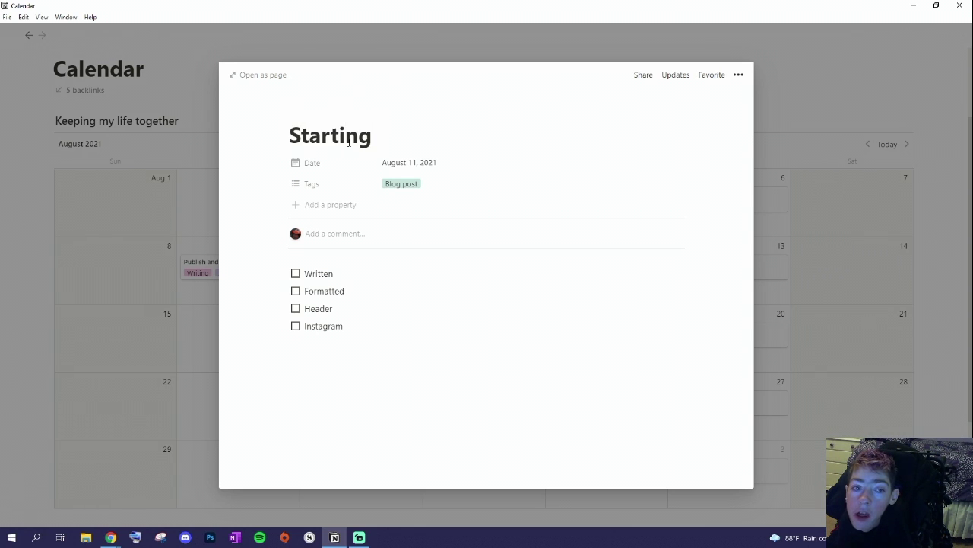
pyautogui.write('Draft')
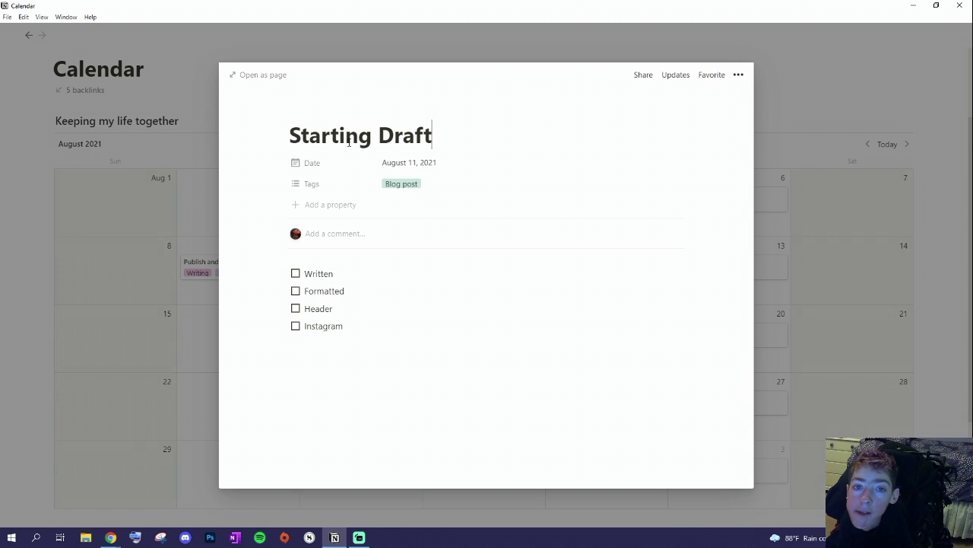
pyautogui.write(' 3')
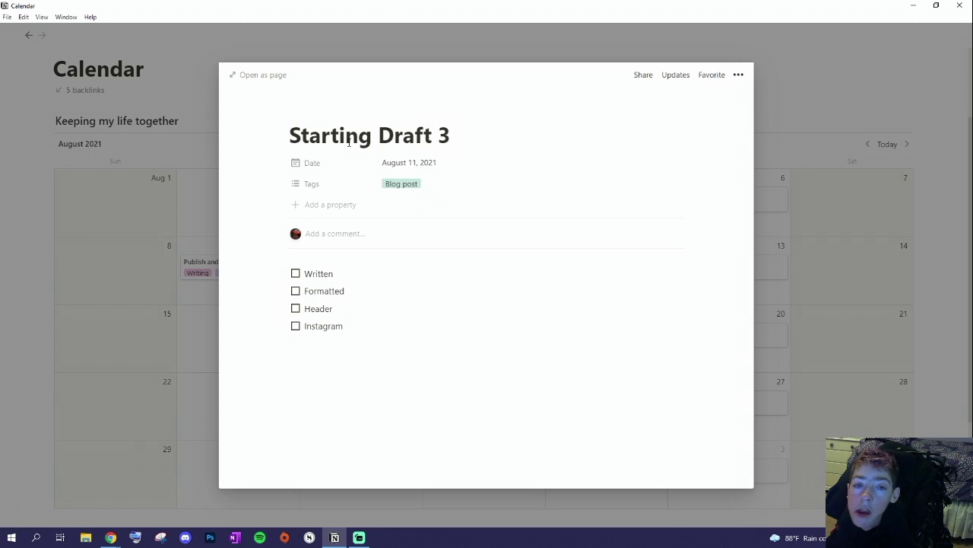
pyautogui.press('Return')
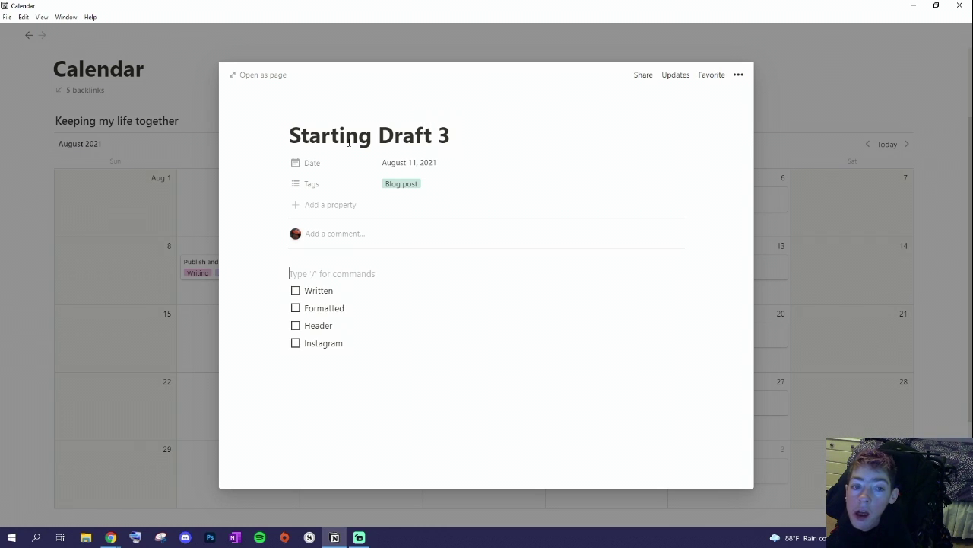
pyautogui.press('BackSpace')
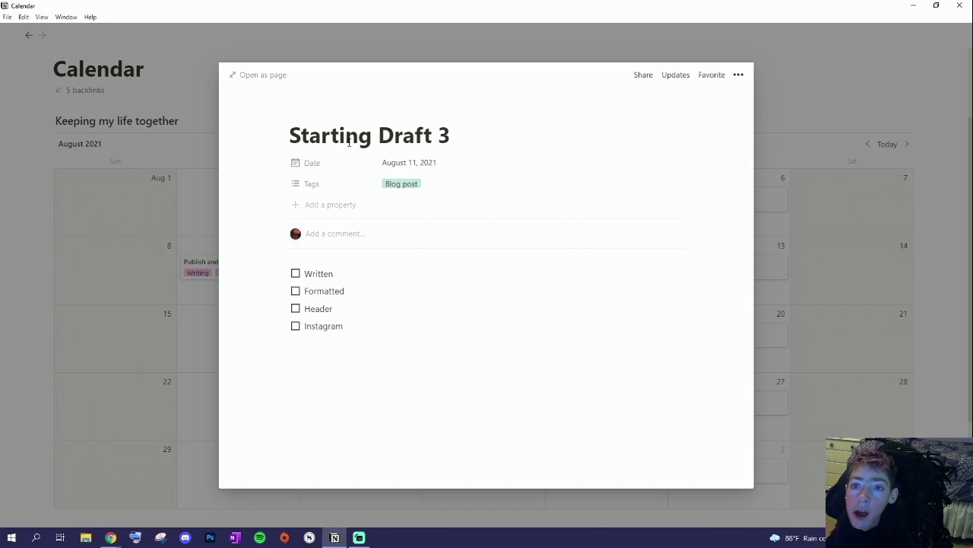
pyautogui.click(828, 75)
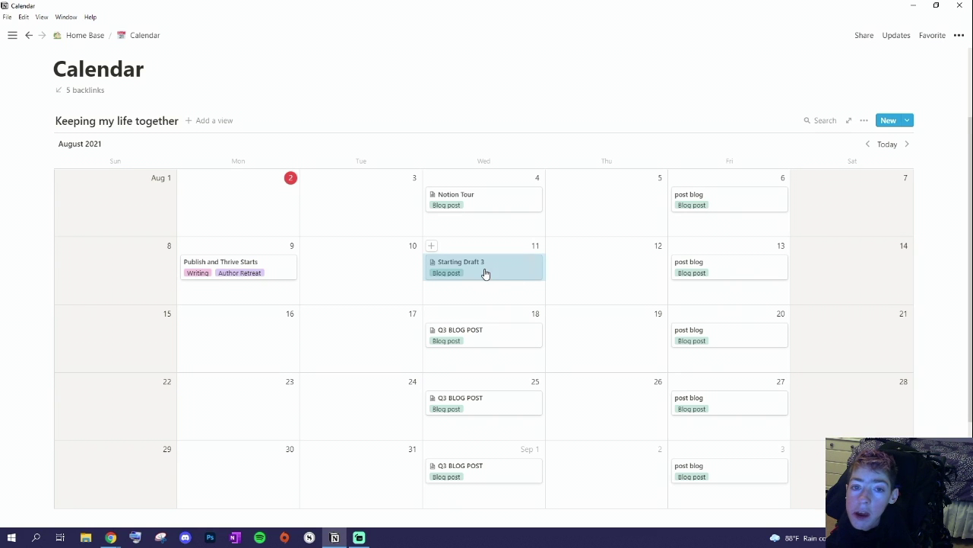
# Open the Q3 Kanban Board from Home Base and look through the cards in its status columns
pyautogui.click(86, 35)
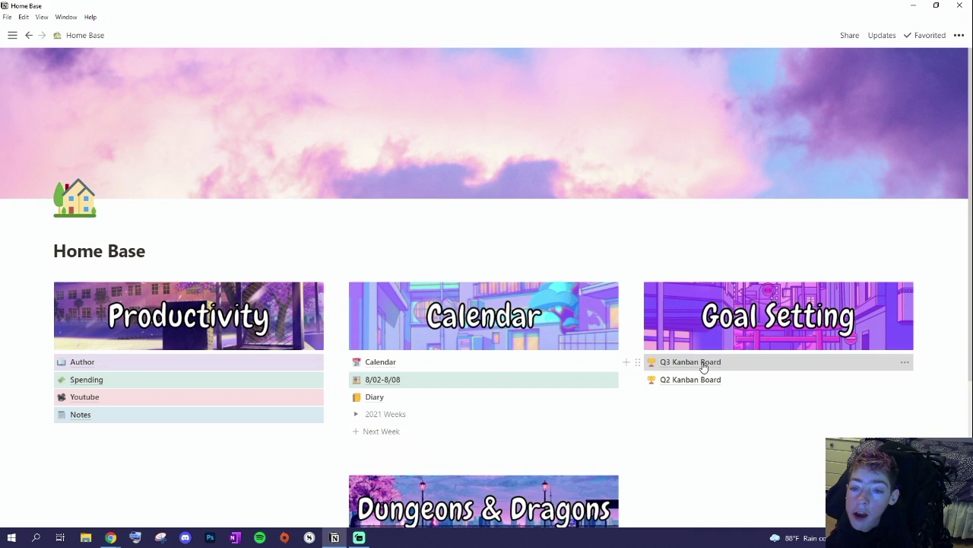
pyautogui.click(705, 364)
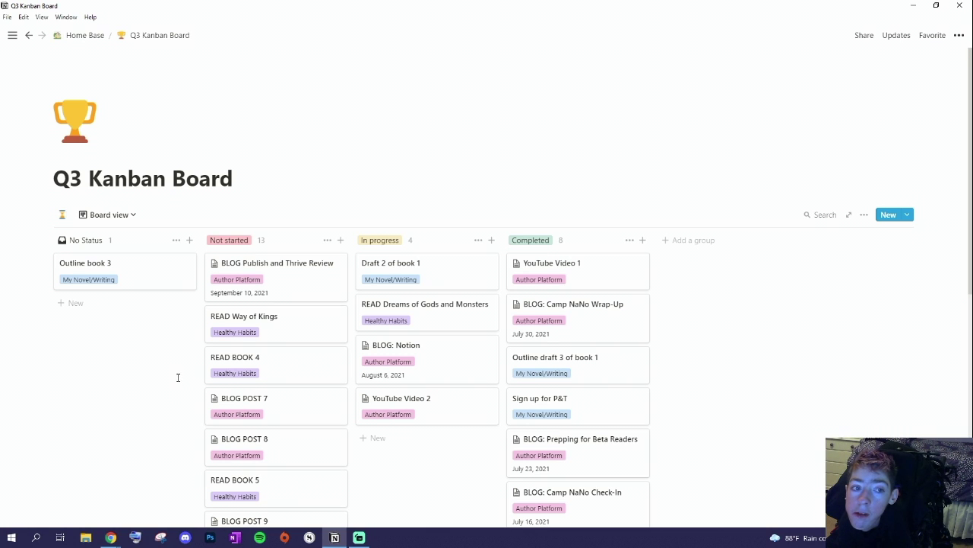
pyautogui.scroll(-3, 189, 336)
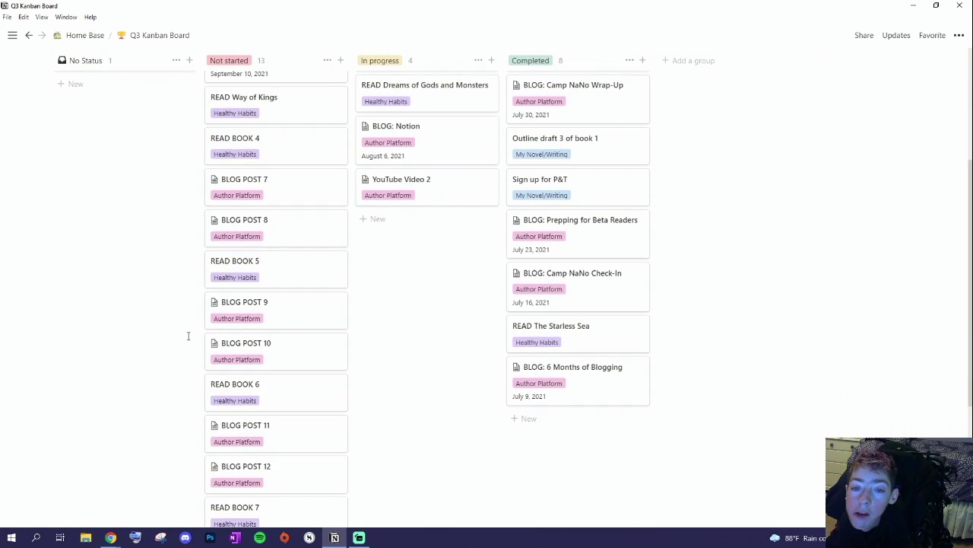
pyautogui.scroll(-3, 188, 335)
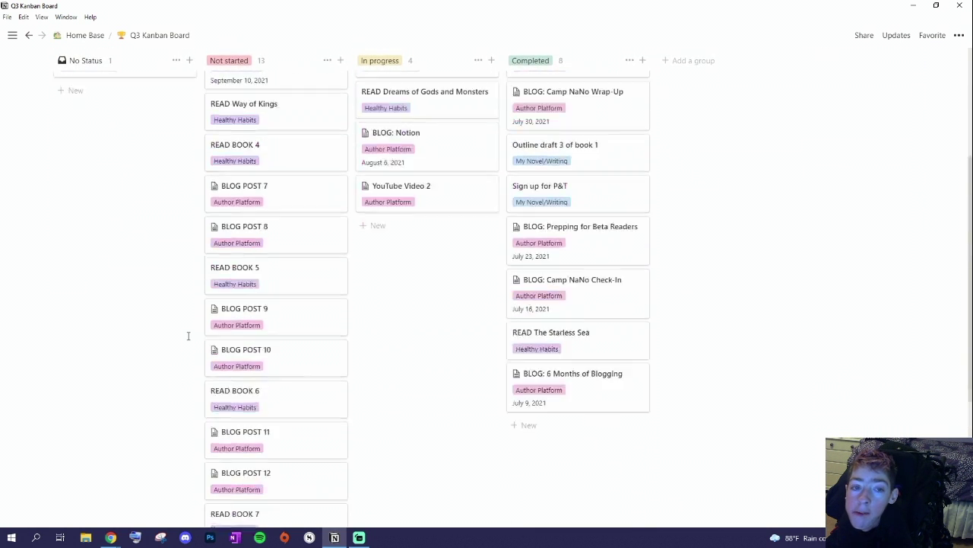
pyautogui.scroll(5, 188, 335)
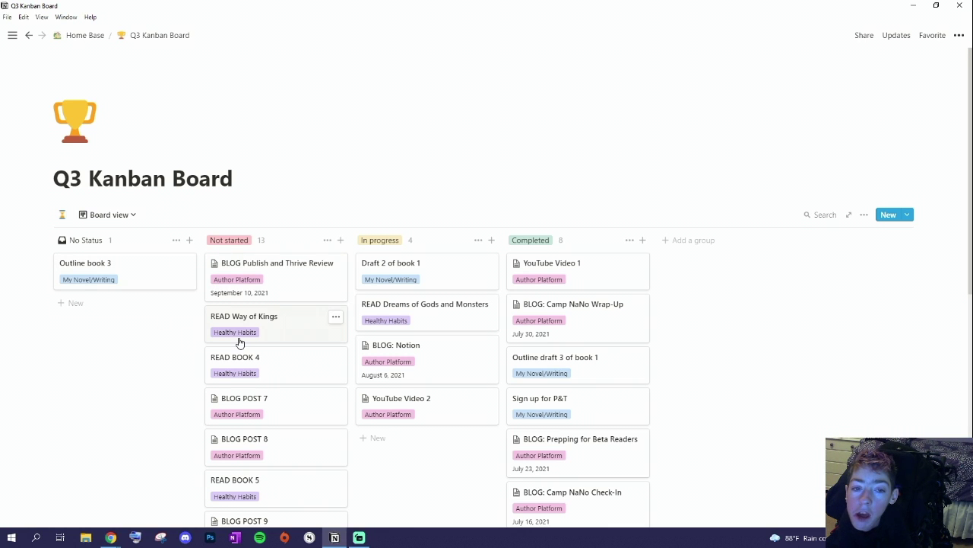
pyautogui.scroll(-3, 297, 382)
pyautogui.scroll(3, 297, 383)
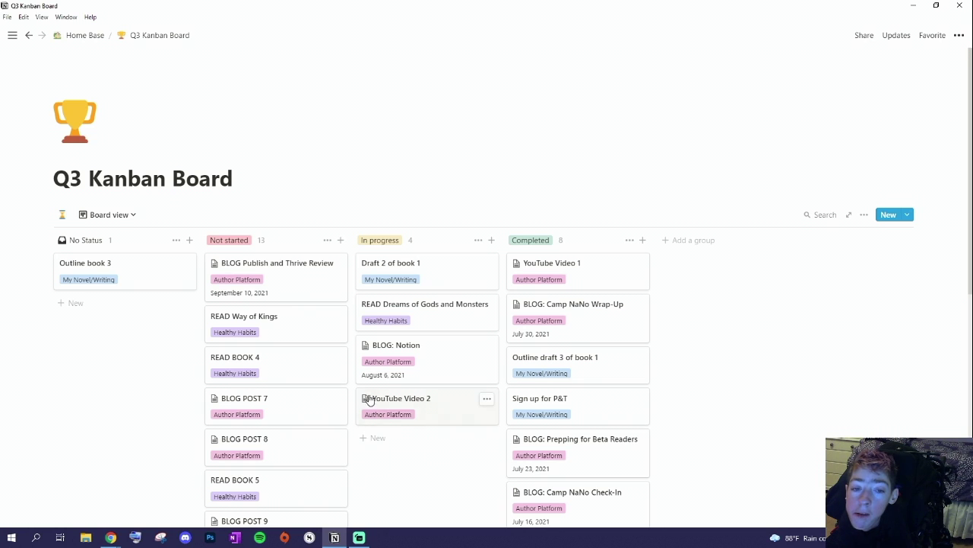
# Check off Scripted and B-Roll in the YouTube Video 2 card and close the card
pyautogui.click(423, 403)
pyautogui.click(295, 321)
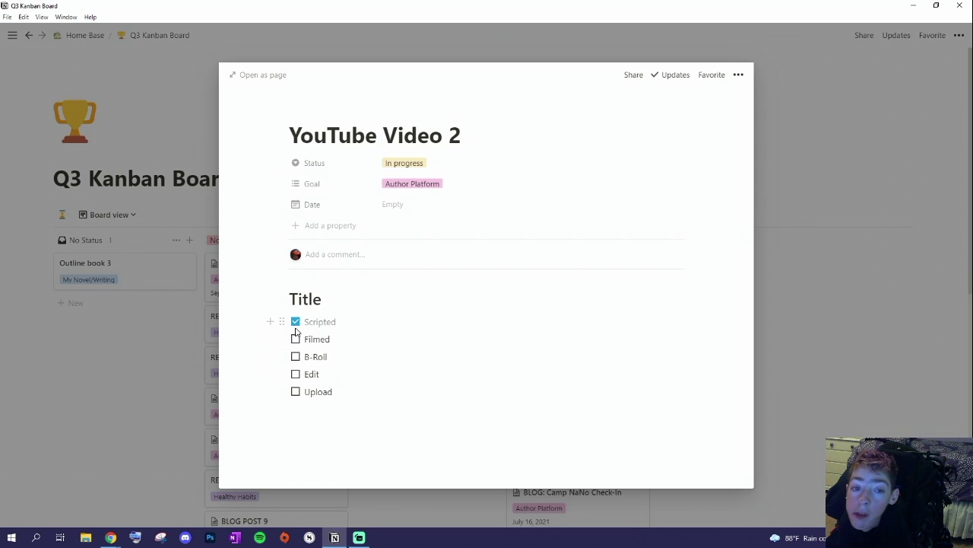
pyautogui.click(296, 358)
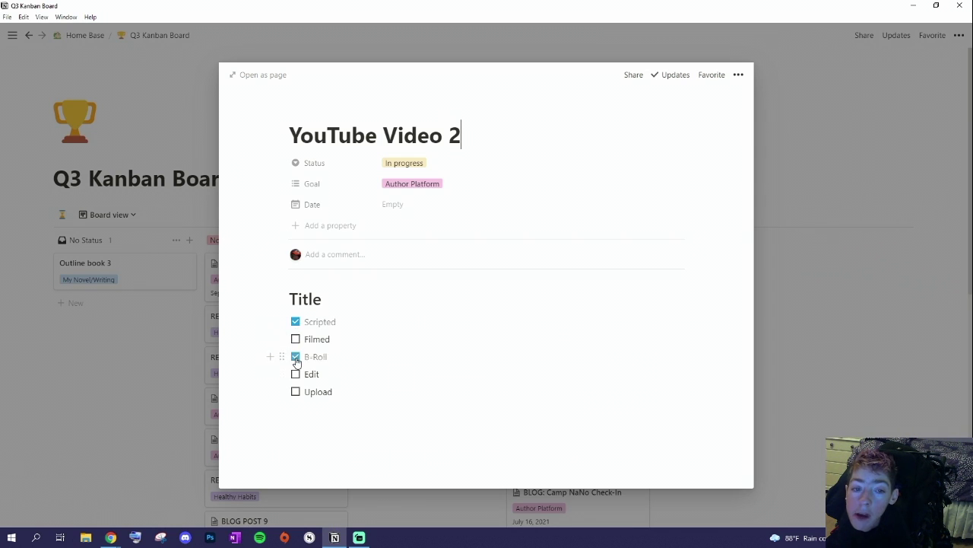
pyautogui.click(218, 312)
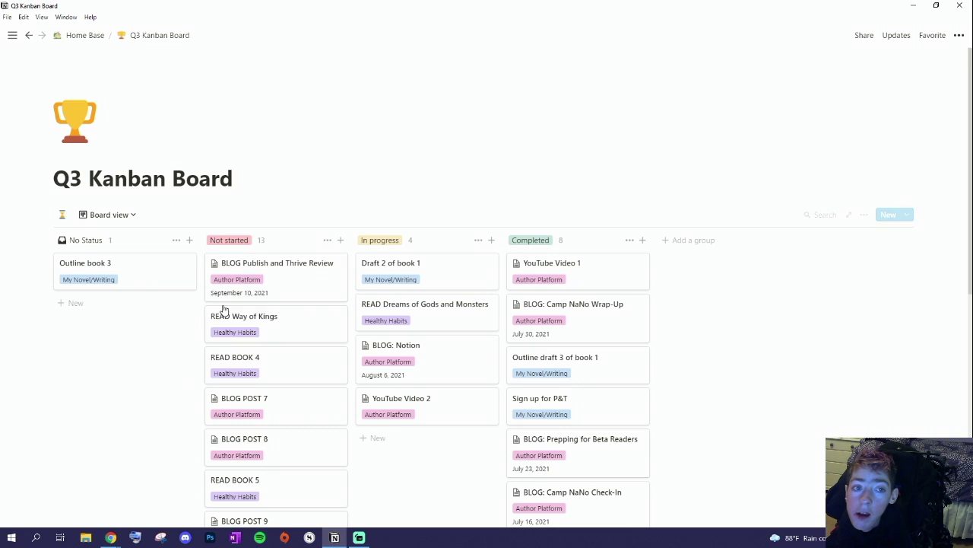
# Return to Home Base and open the Strahd Game page under Dungeons & Dragons
pyautogui.click(86, 36)
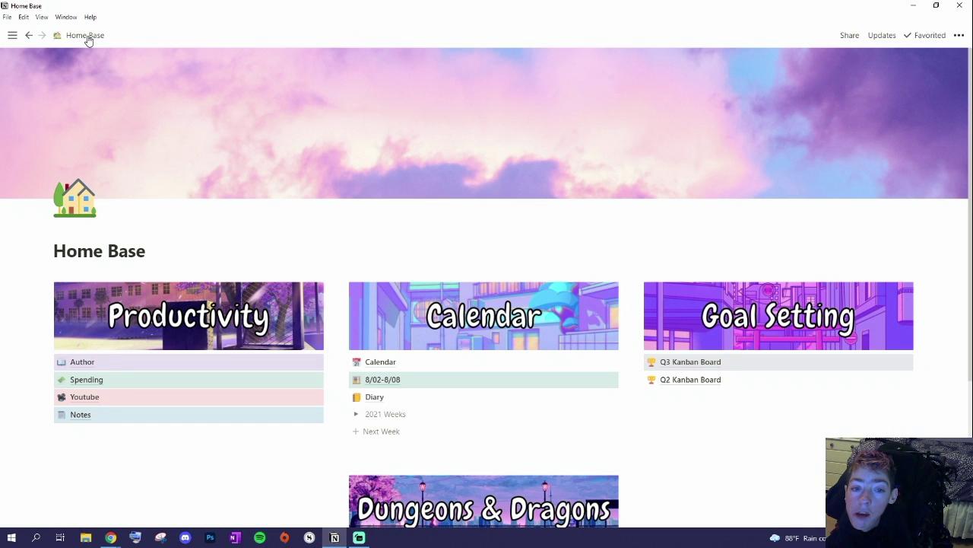
pyautogui.scroll(-3, 270, 274)
pyautogui.click(389, 417)
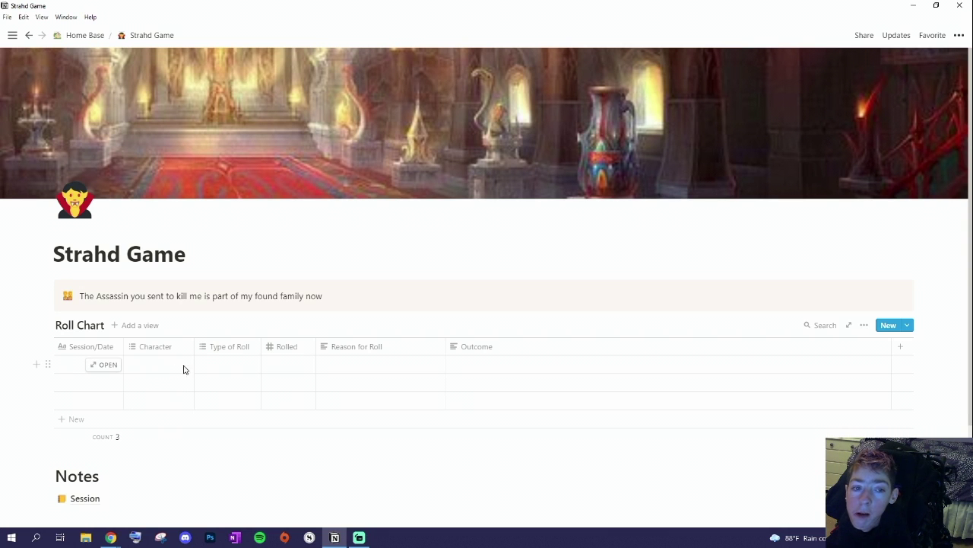
# Look through the Type of Roll options for the first row of the Roll Chart without choosing one
pyautogui.click(226, 372)
pyautogui.scroll(-3, 306, 415)
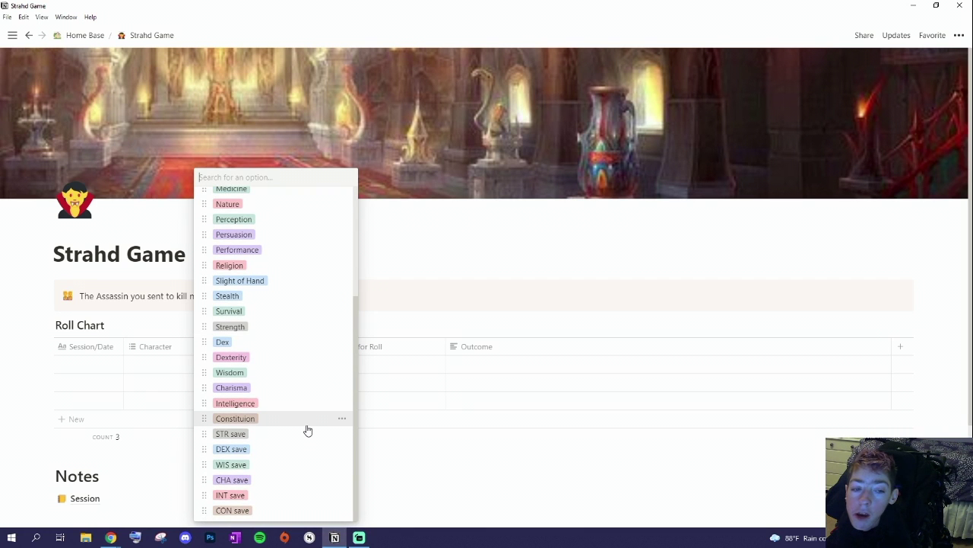
pyautogui.scroll(3, 307, 430)
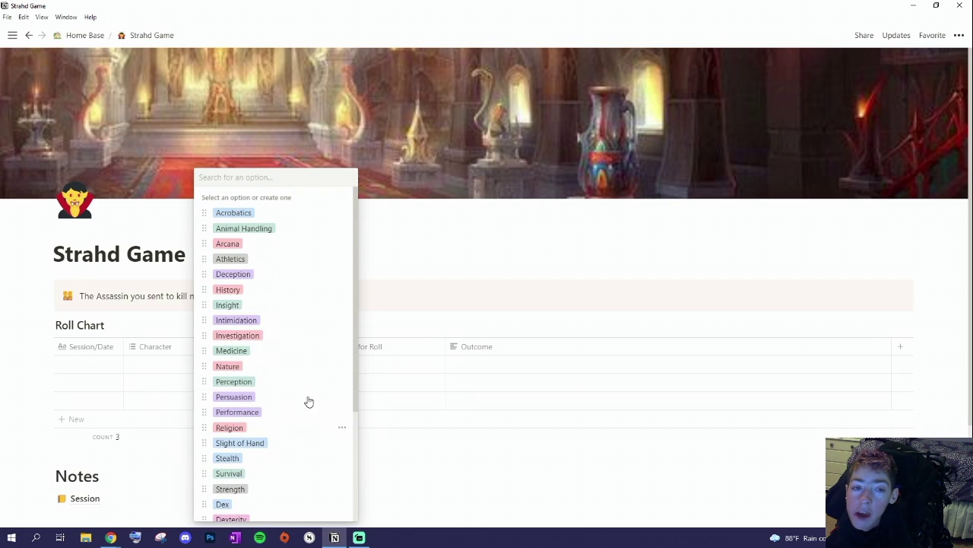
pyautogui.scroll(-3, 307, 411)
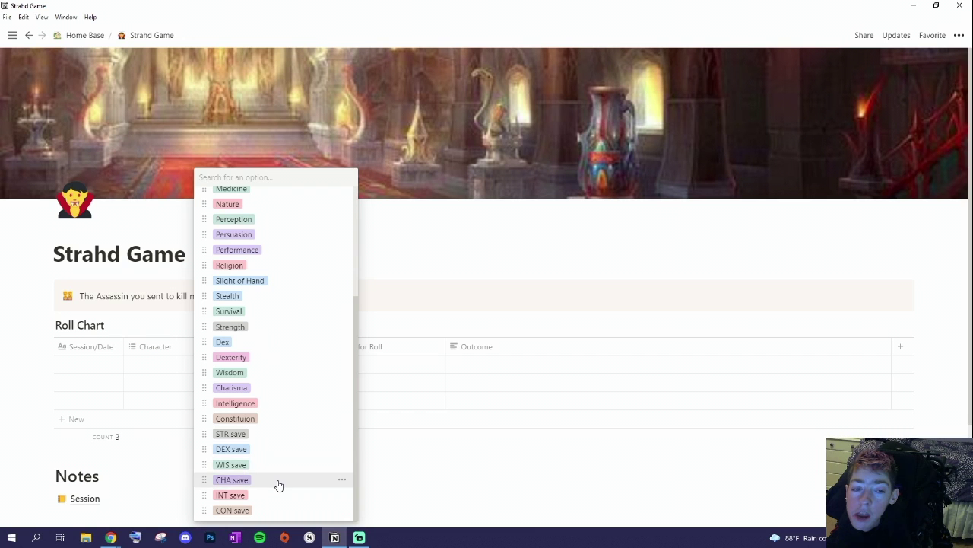
pyautogui.scroll(5, 275, 493)
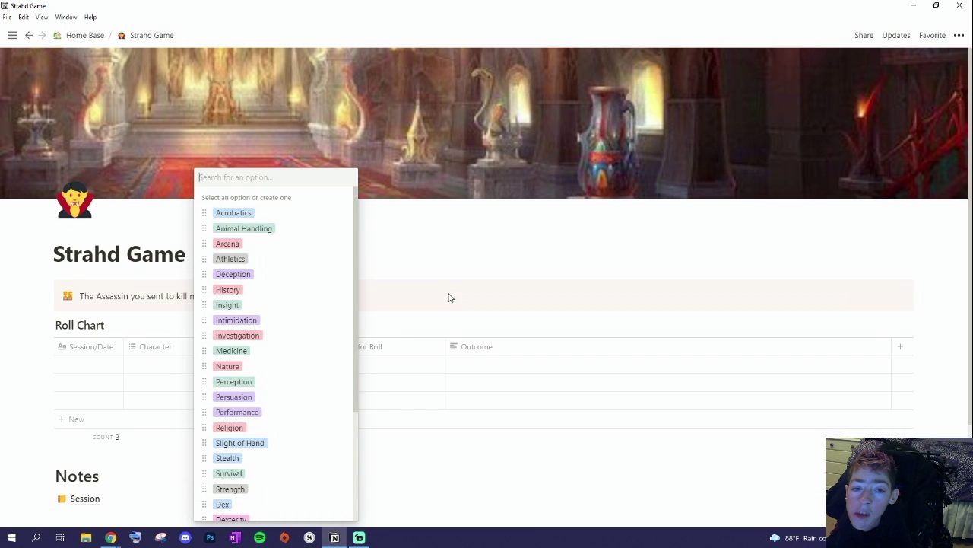
pyautogui.press('Escape')
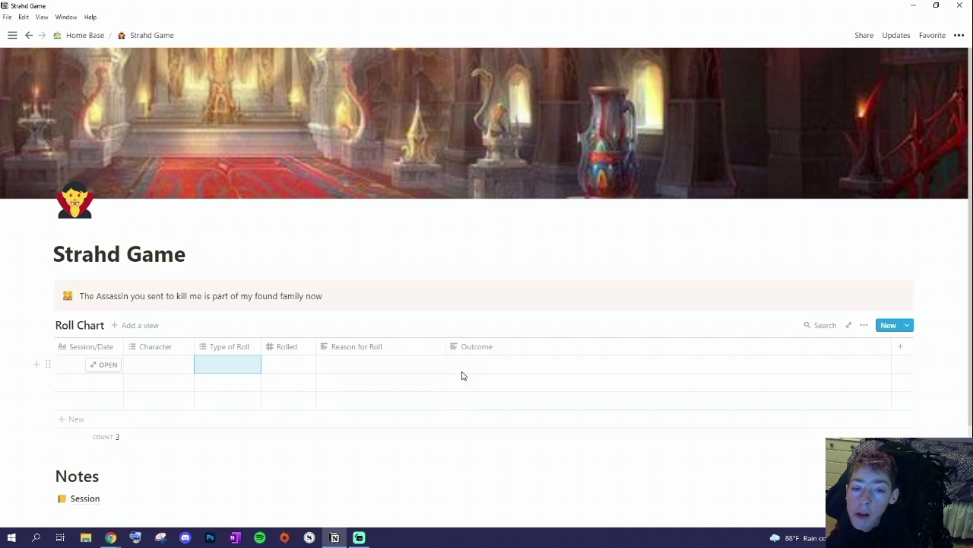
# View the Session notes page of the Strahd Game, then return to Home Base
pyautogui.click(98, 500)
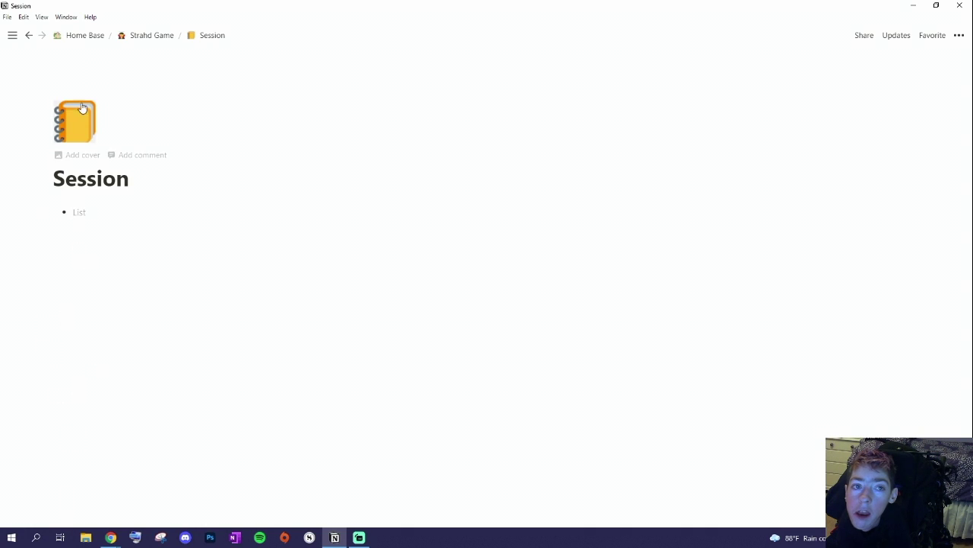
pyautogui.click(146, 36)
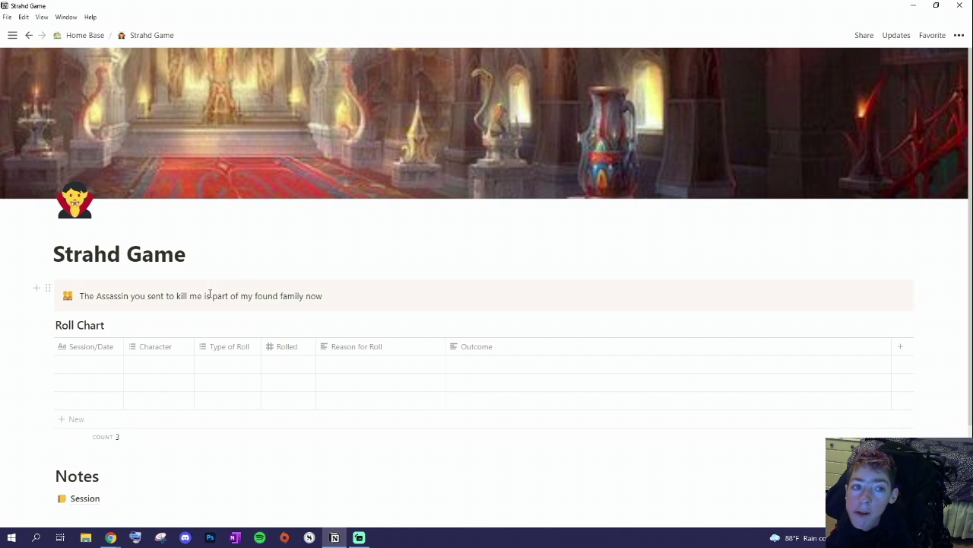
pyautogui.hotkey('ctrl', '[')
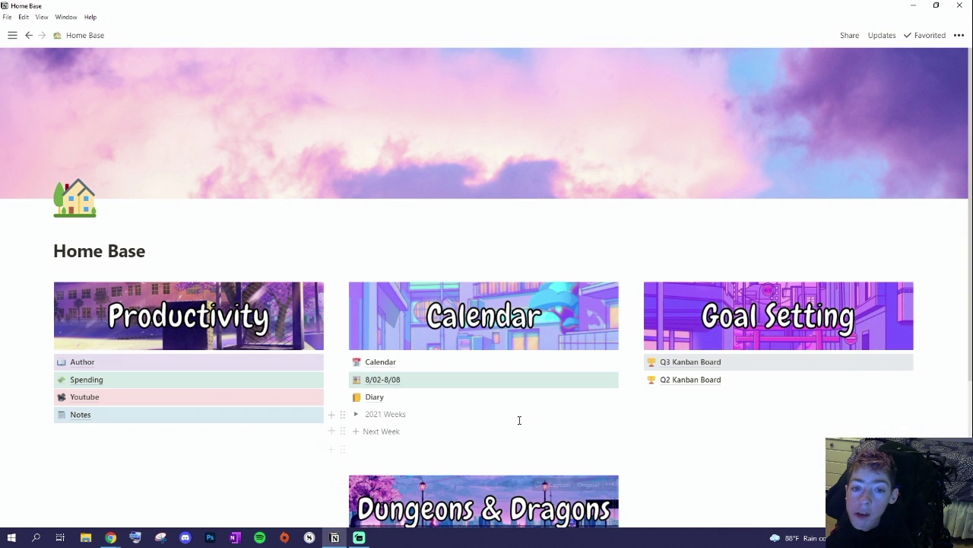
# Open the To Research page of Project Mundane through the Author page
pyautogui.scroll(-1, 748, 392)
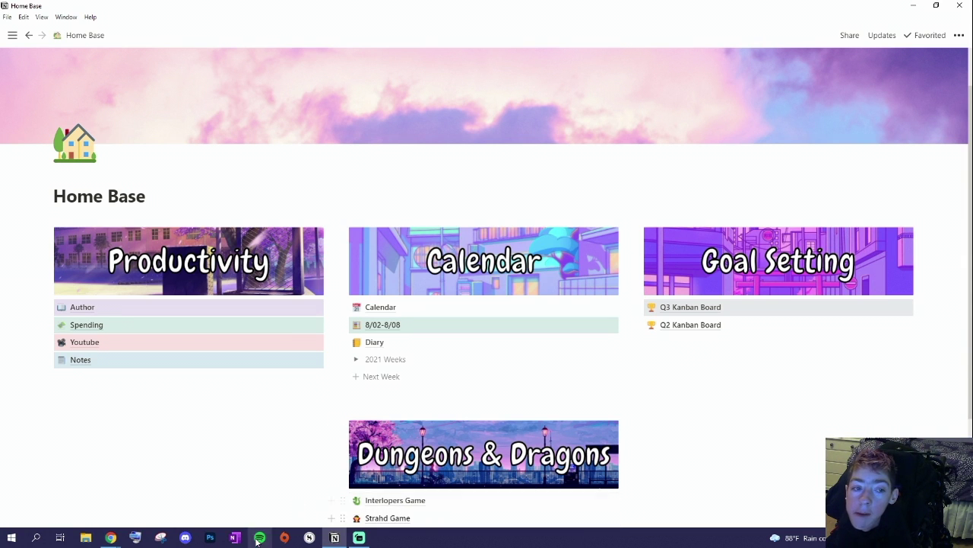
pyautogui.click(183, 307)
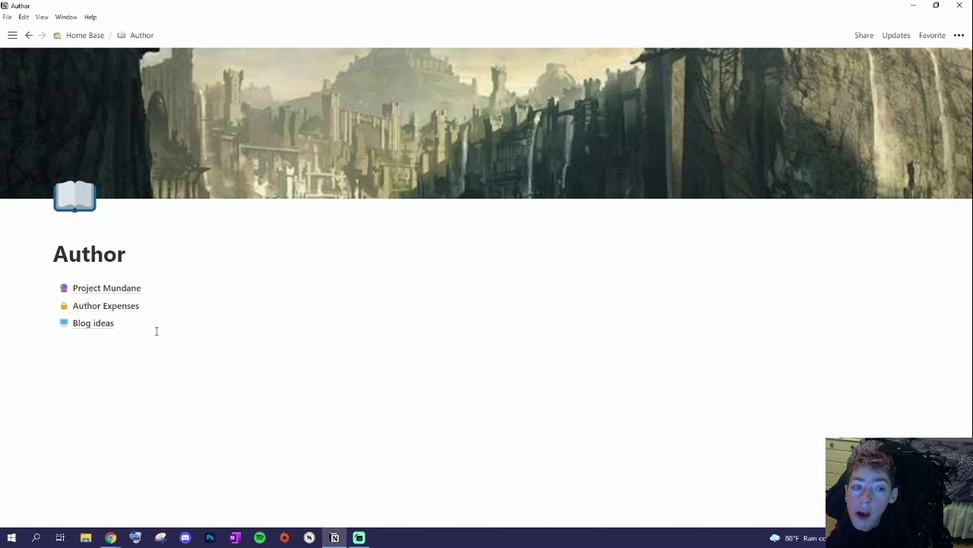
pyautogui.click(137, 287)
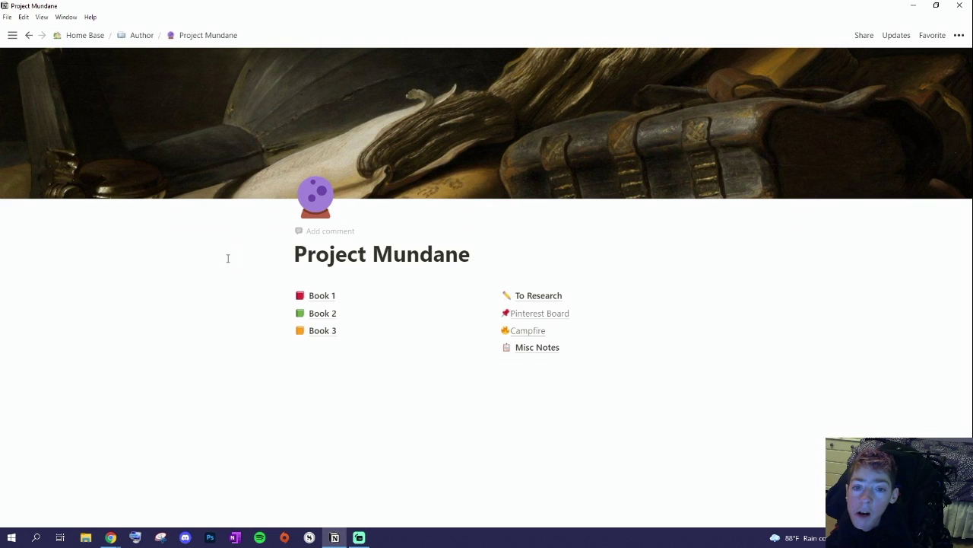
pyautogui.click(558, 299)
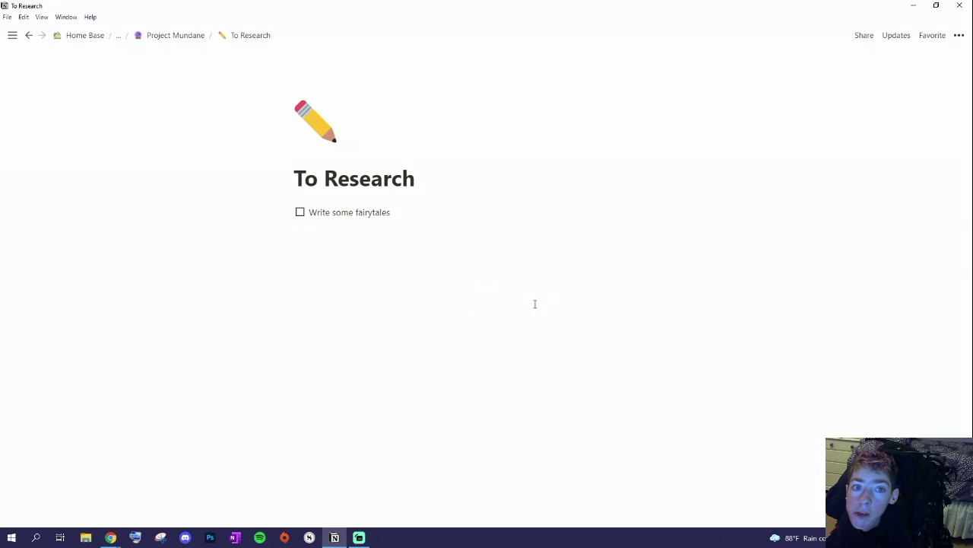
# Return to Project Mundane, view its Book 1 page and open the Wordcount Tracker
pyautogui.click(185, 36)
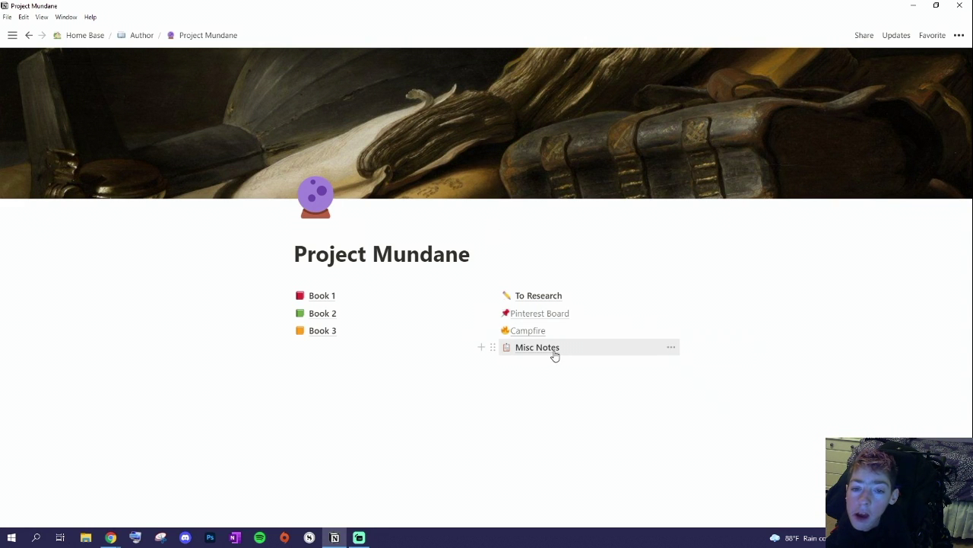
pyautogui.click(322, 295)
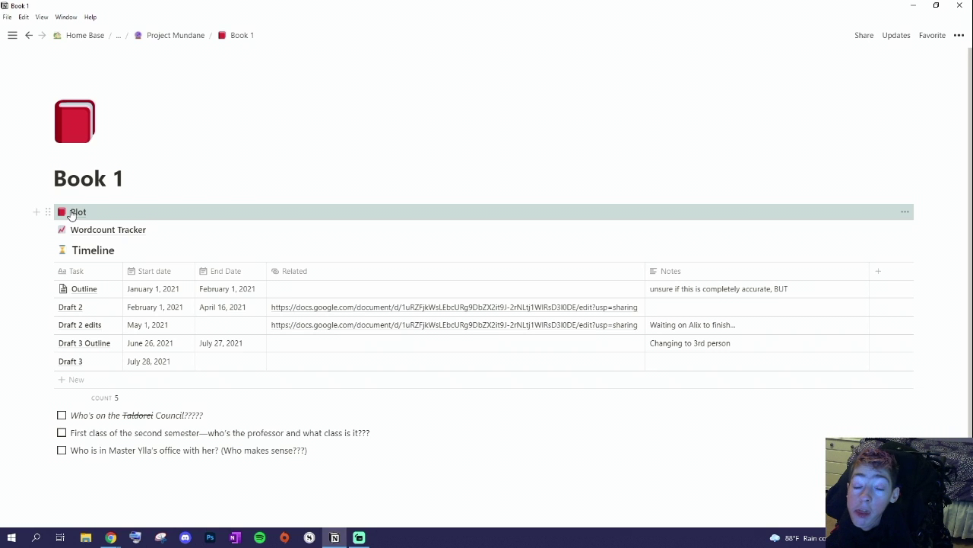
pyautogui.click(109, 230)
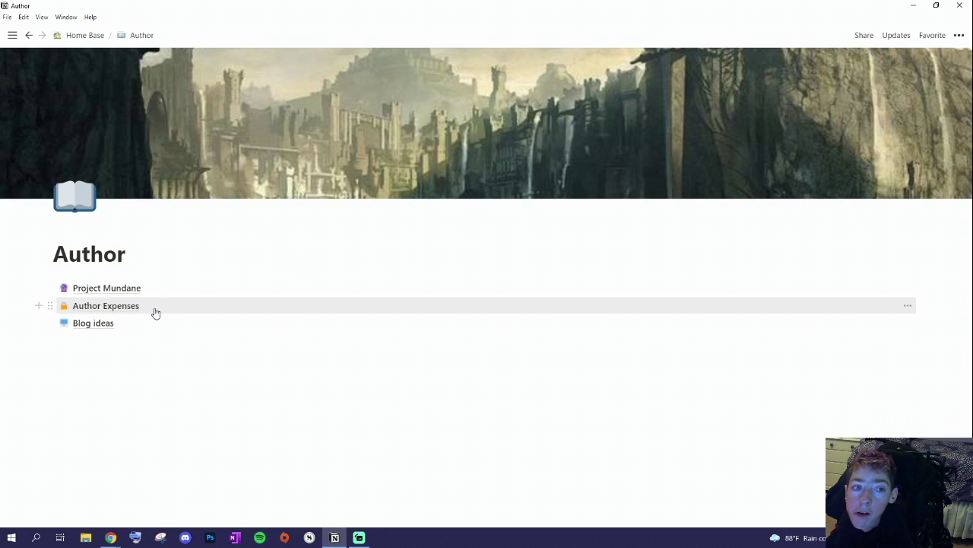
# View the Blog ideas page under Author, then leave it
pyautogui.click(105, 325)
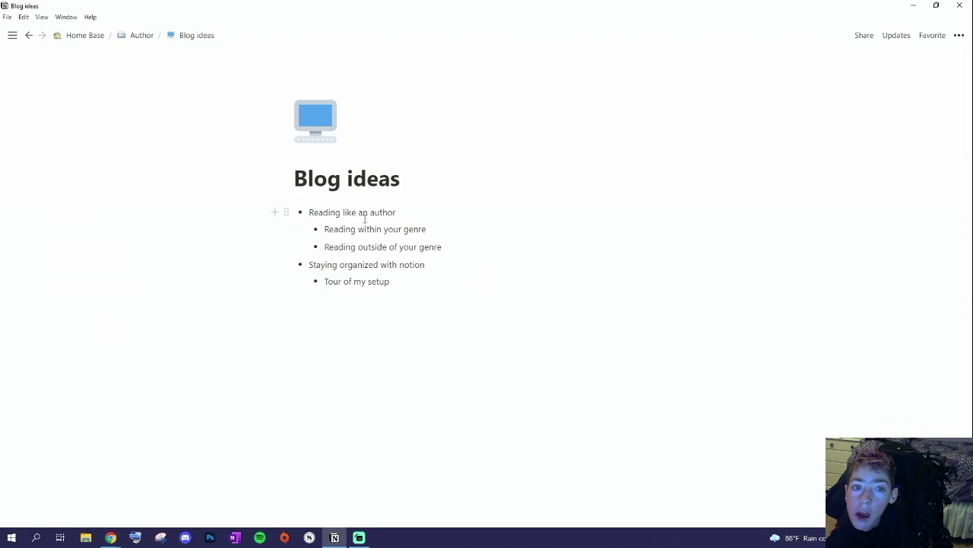
pyautogui.click(393, 283)
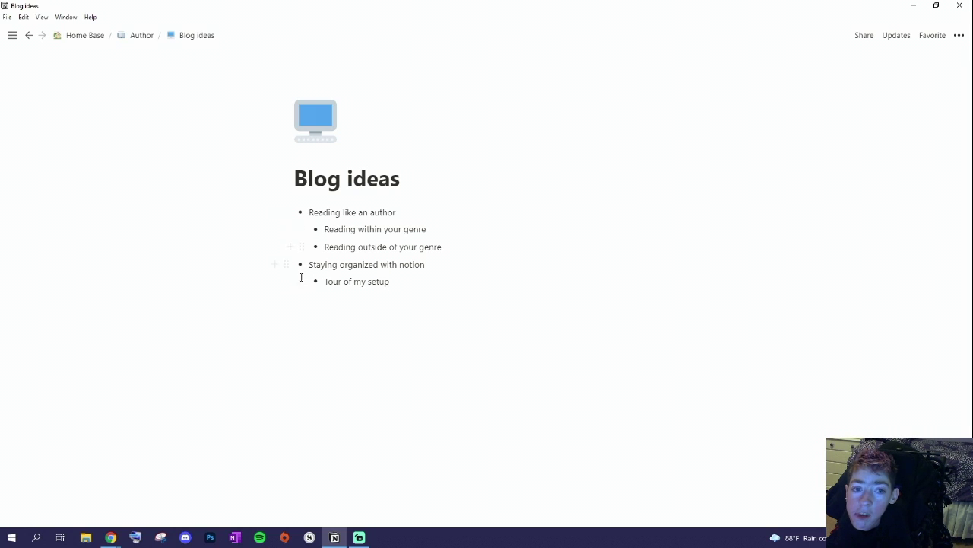
pyautogui.click(29, 35)
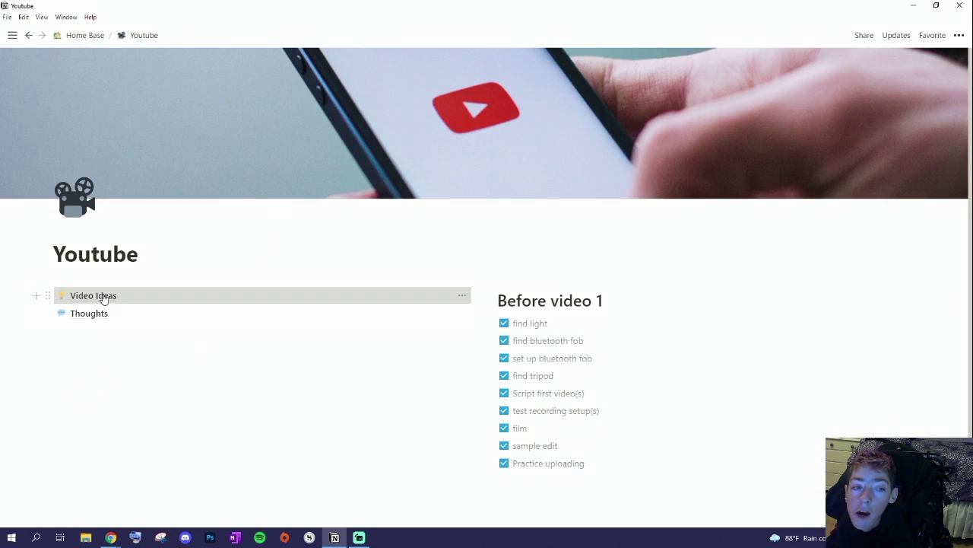
# Open Video Ideas on the Youtube page and replace the Authortube Newbie Tag video's Filmed tag with uploaded
pyautogui.click(102, 296)
pyautogui.click(396, 149)
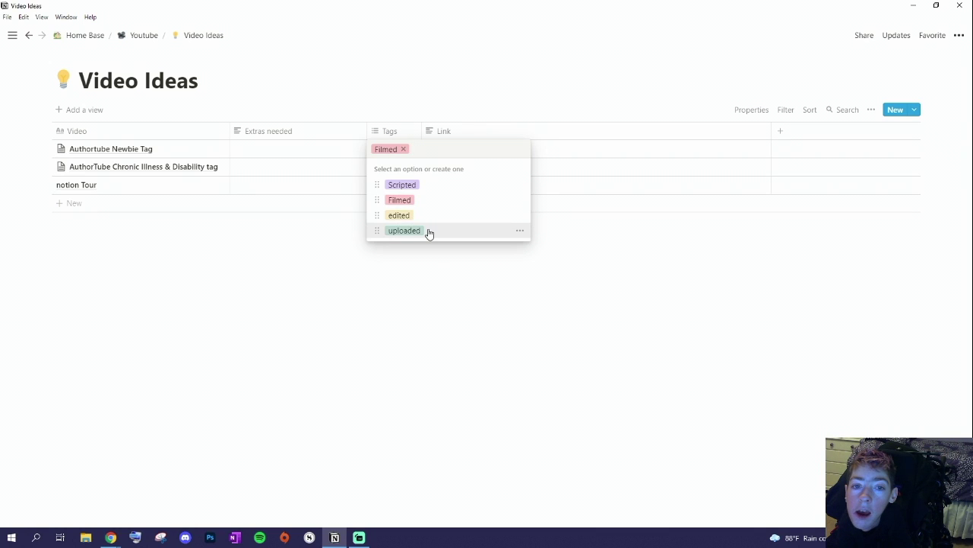
pyautogui.click(471, 231)
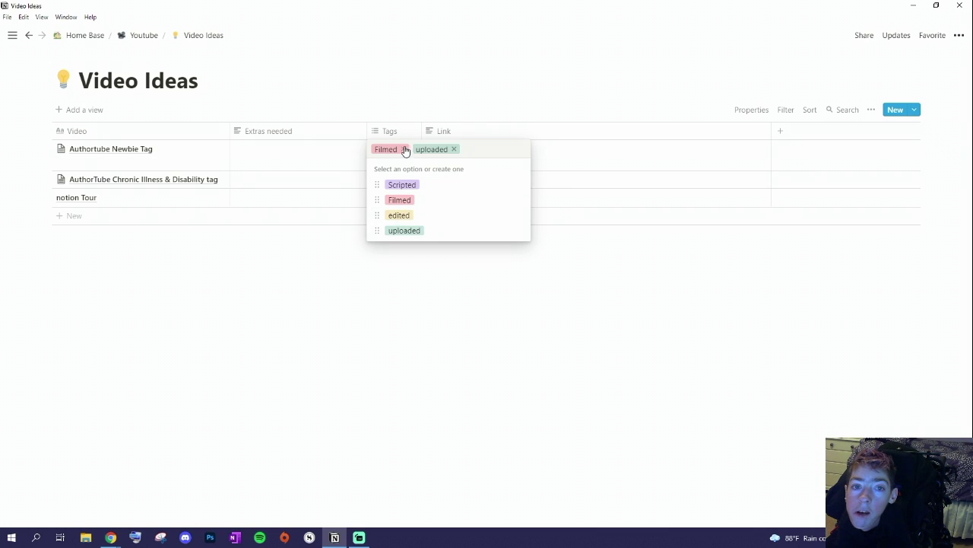
pyautogui.click(403, 149)
# Tag the notion Tour video as Filmed in the Video Ideas table
pyautogui.click(391, 187)
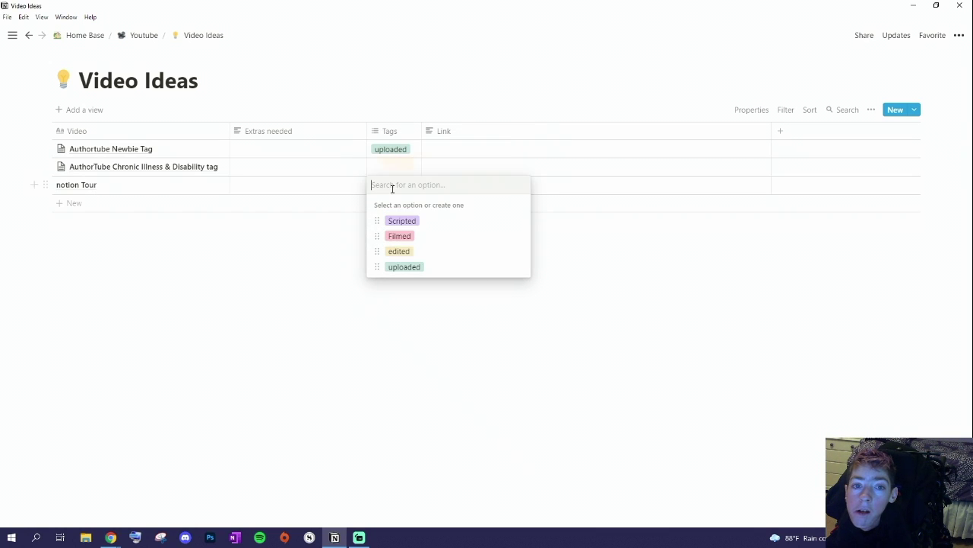
pyautogui.click(400, 236)
pyautogui.click(312, 278)
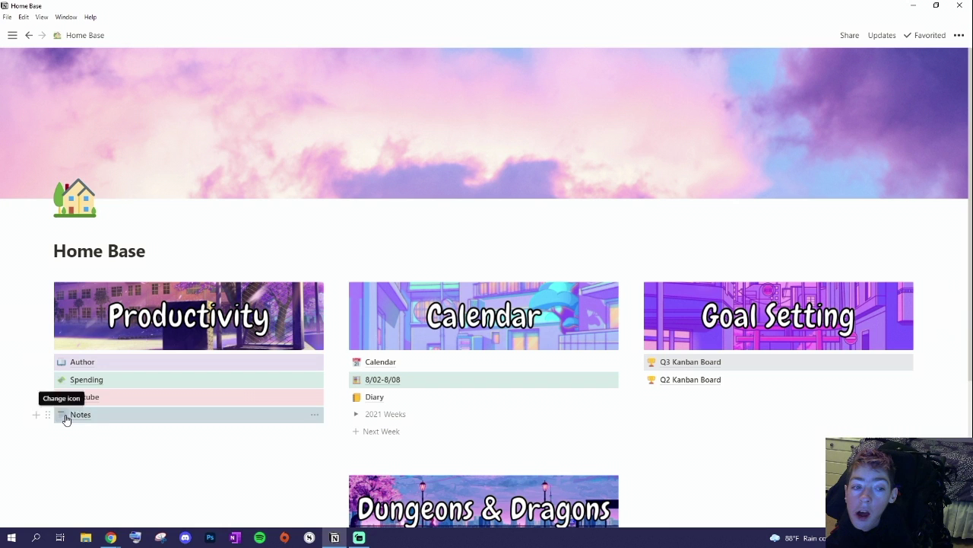
# Look through the emoji icon choices for the Notes page on Home Base without choosing one
pyautogui.click(64, 414)
pyautogui.click(314, 458)
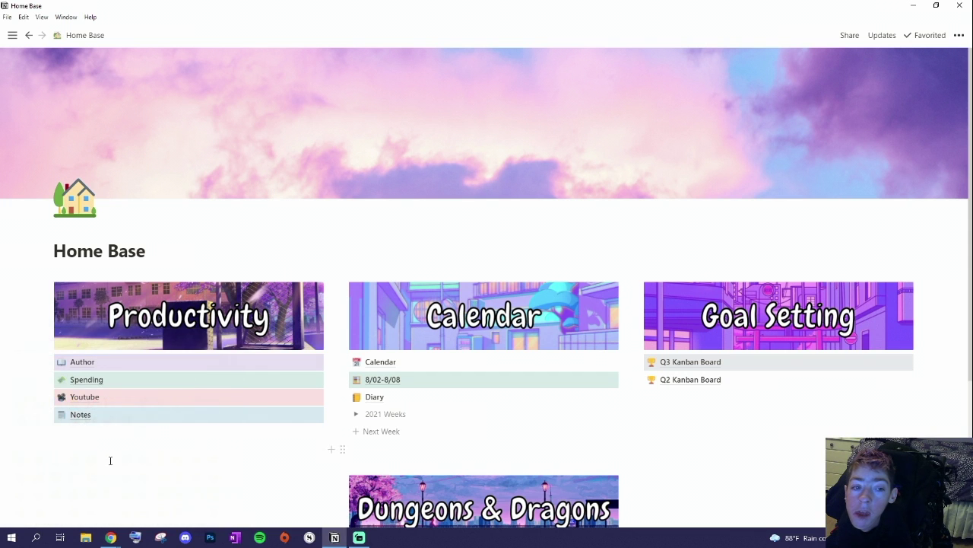
pyautogui.click(57, 415)
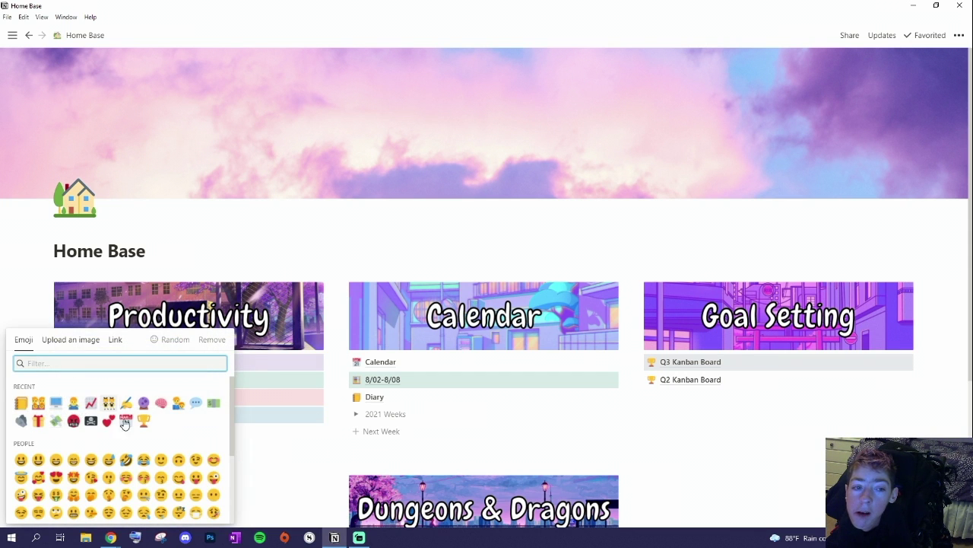
pyautogui.scroll(-5, 172, 441)
pyautogui.scroll(5, 175, 447)
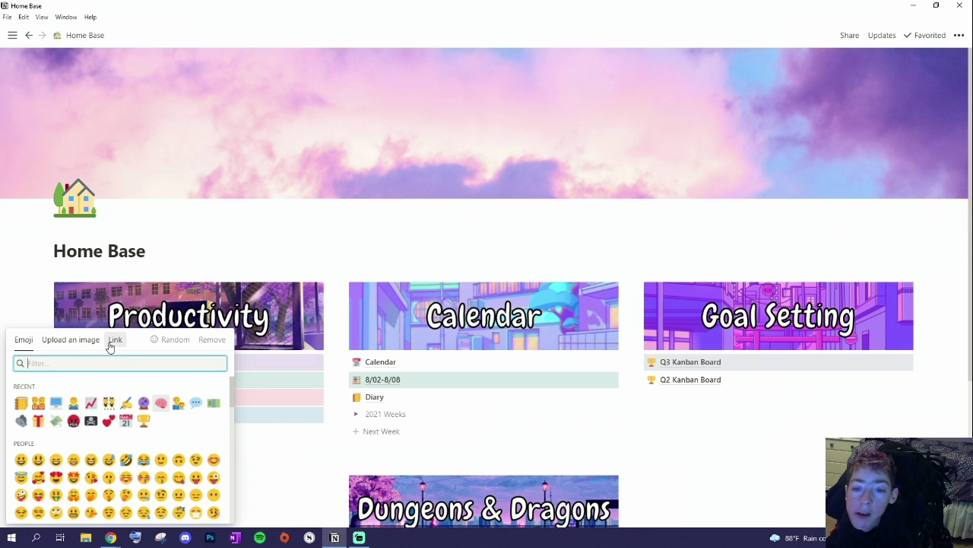
pyautogui.click(248, 454)
pyautogui.scroll(-1, 258, 438)
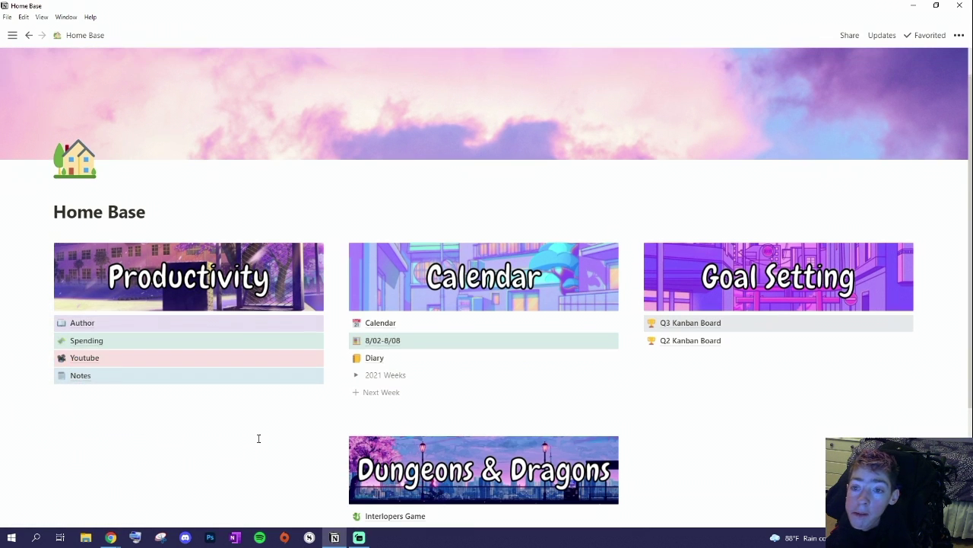
pyautogui.scroll(1, 258, 438)
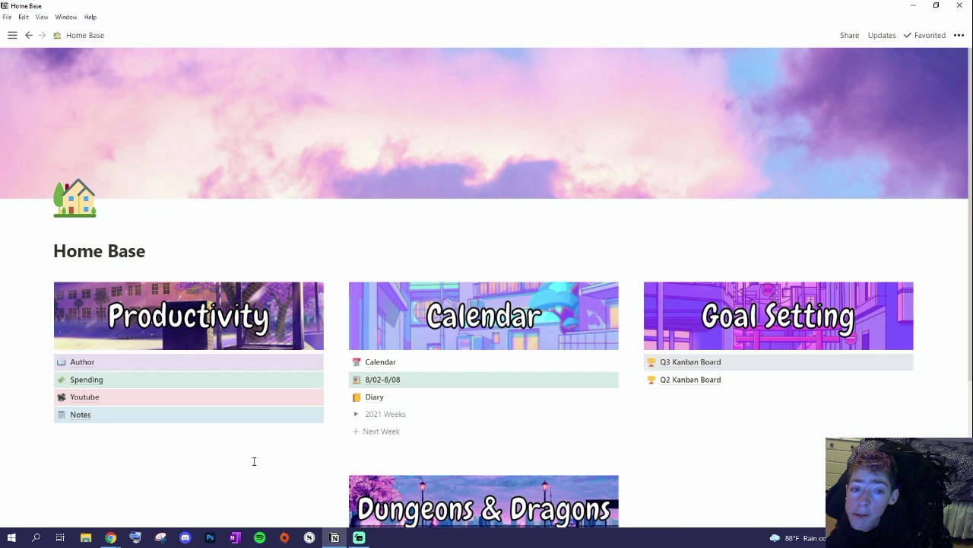
pyautogui.scroll(-3, 254, 459)
pyautogui.scroll(1, 254, 461)
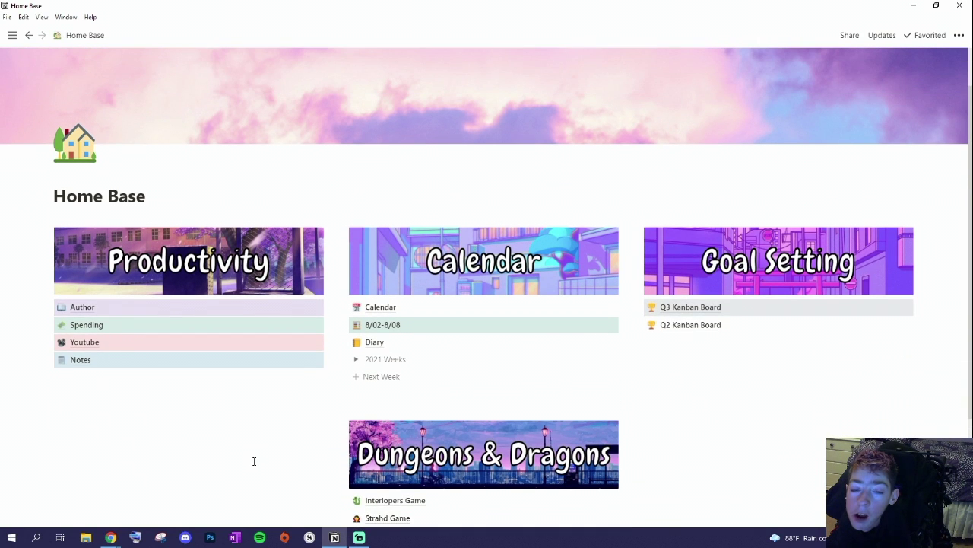
pyautogui.scroll(1, 254, 460)
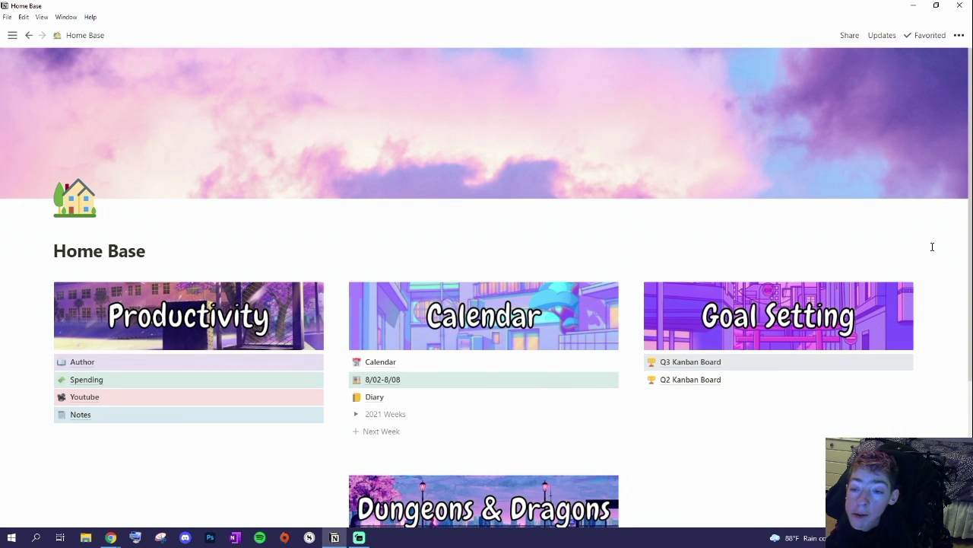